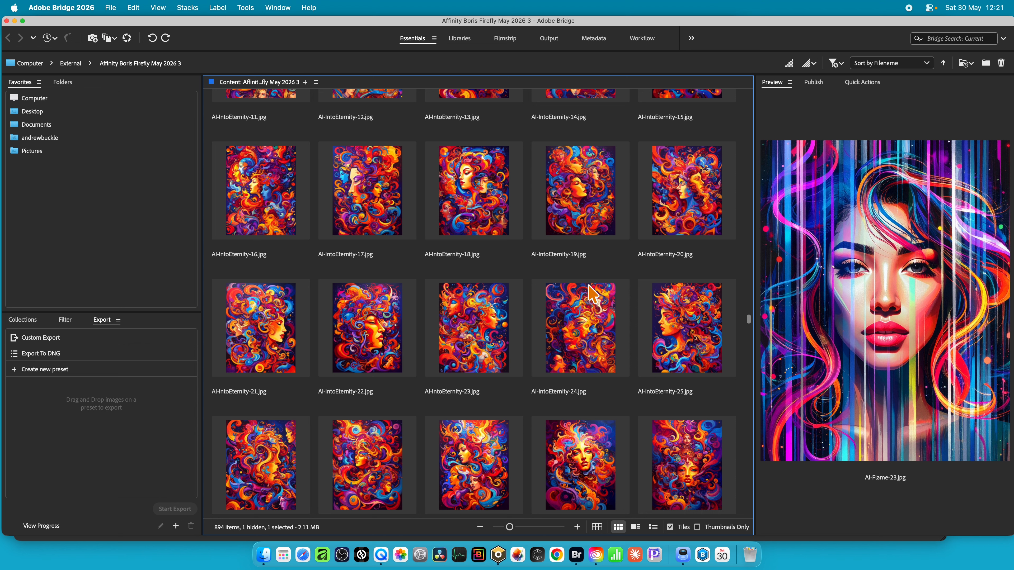
- Find AI-Flamed-24.jpg in the Affinity Boris Firefly May 2026 3 folder and open it in Optics
scroll(527, 310, down, 10)
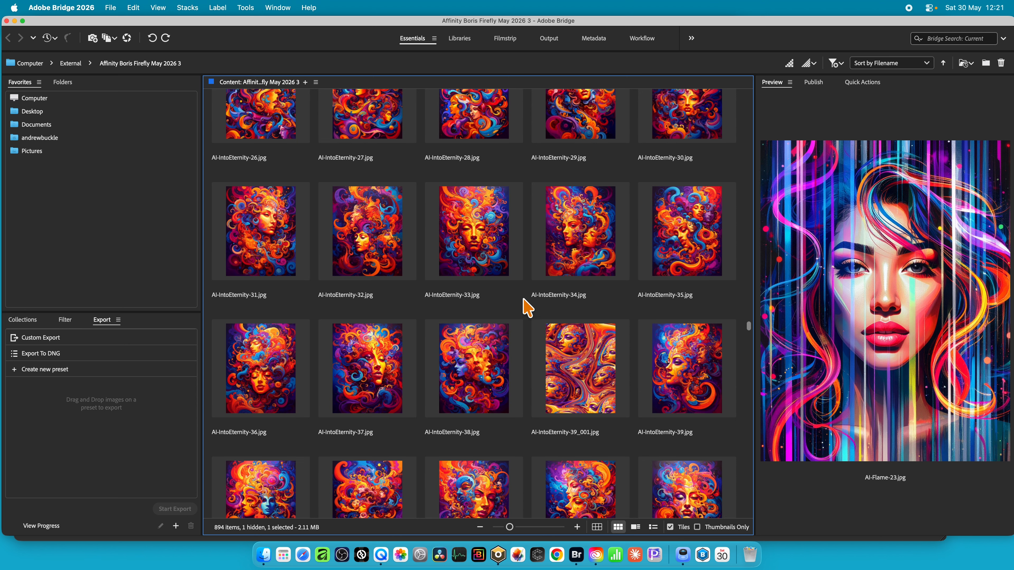
scroll(525, 312, up, 10)
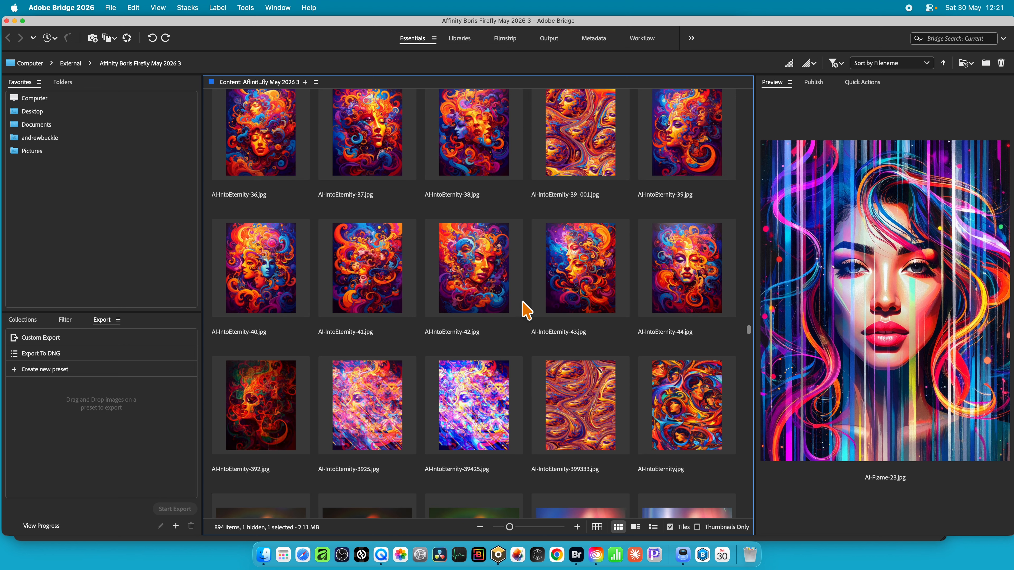
scroll(518, 314, down, 3)
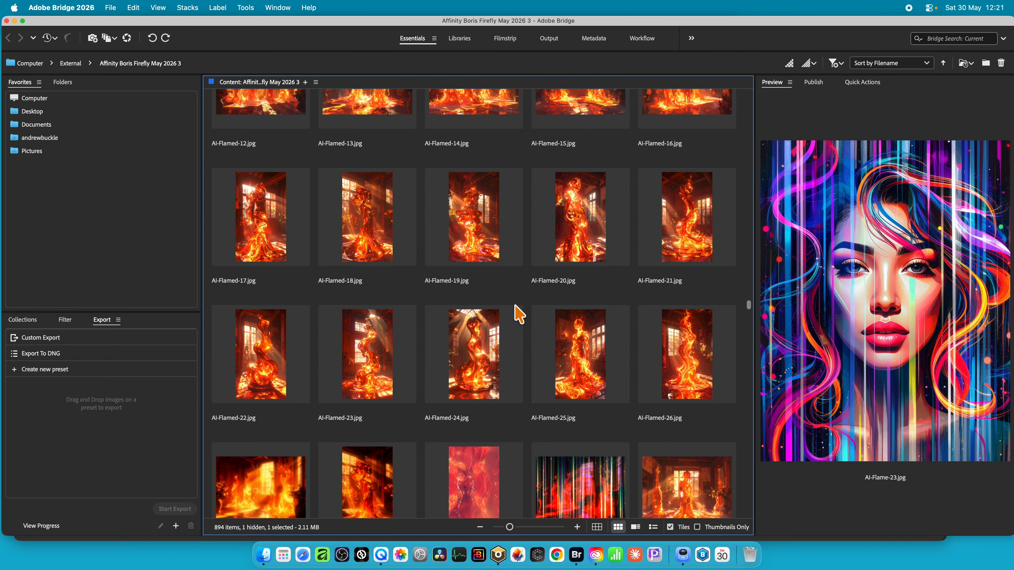
click(485, 282)
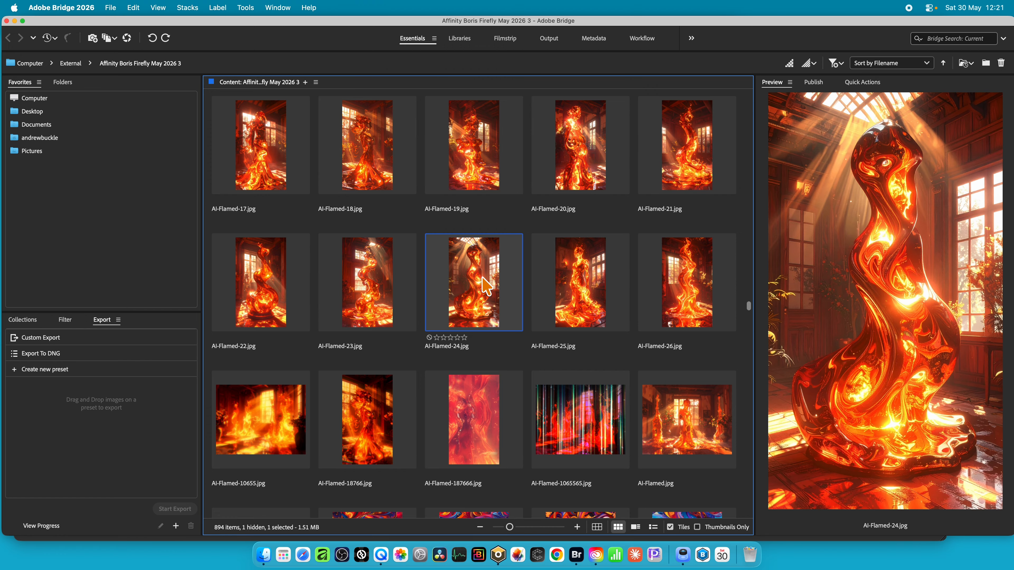
right_click(483, 282)
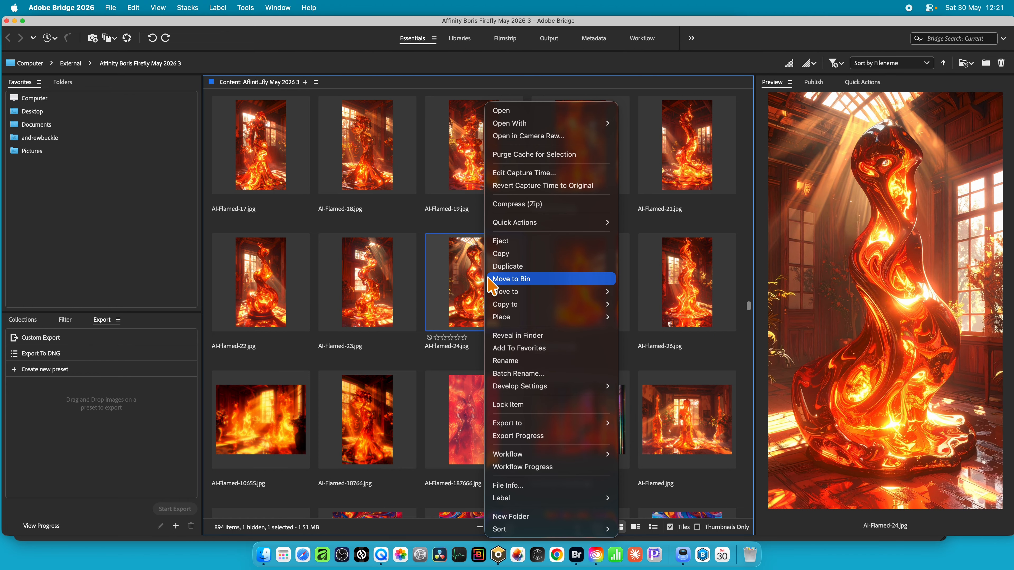
mouse_move(521, 127)
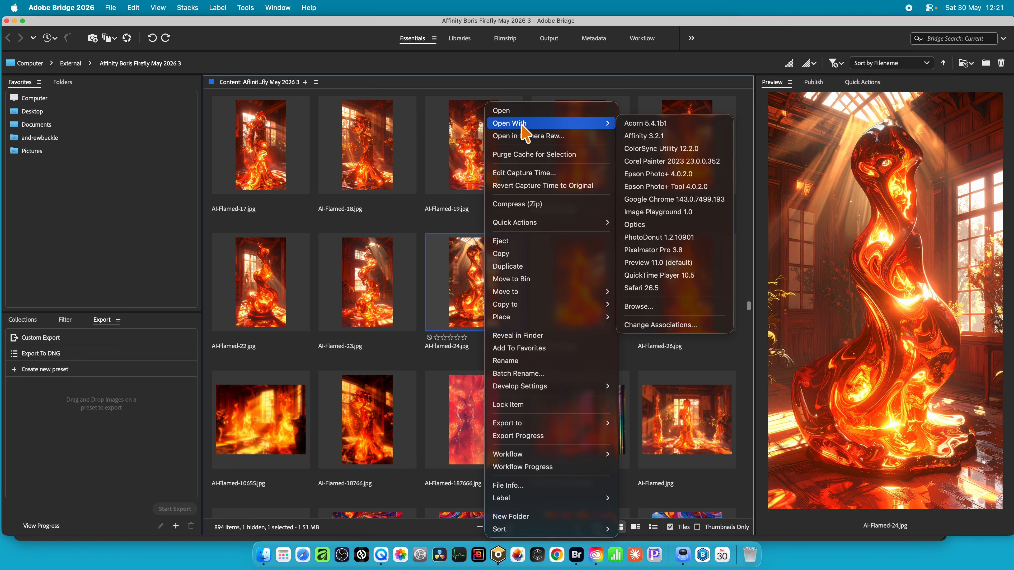
click(655, 227)
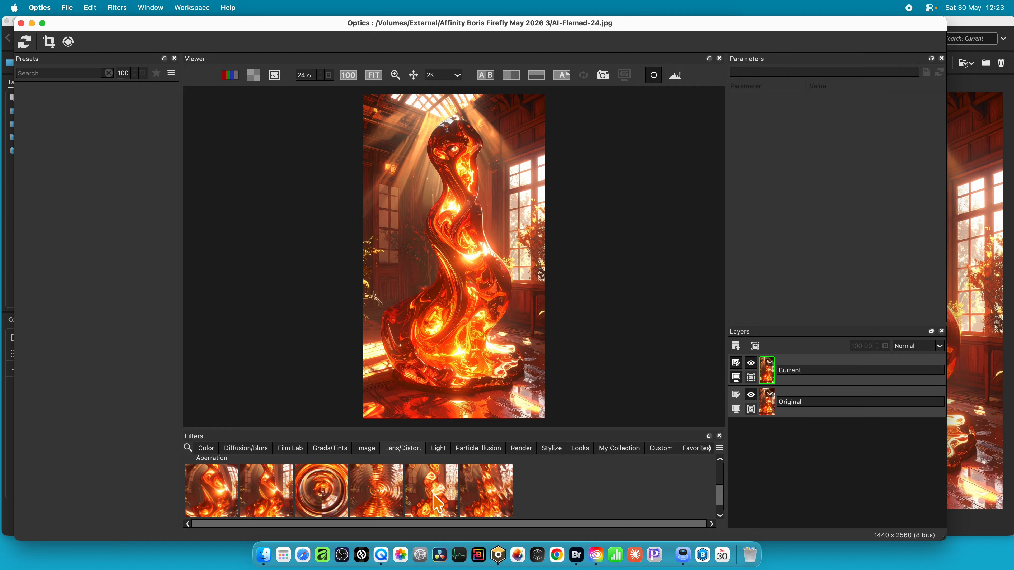
- Apply the S_WarpPuff distortion filter to the flame sculpture image
click(437, 505)
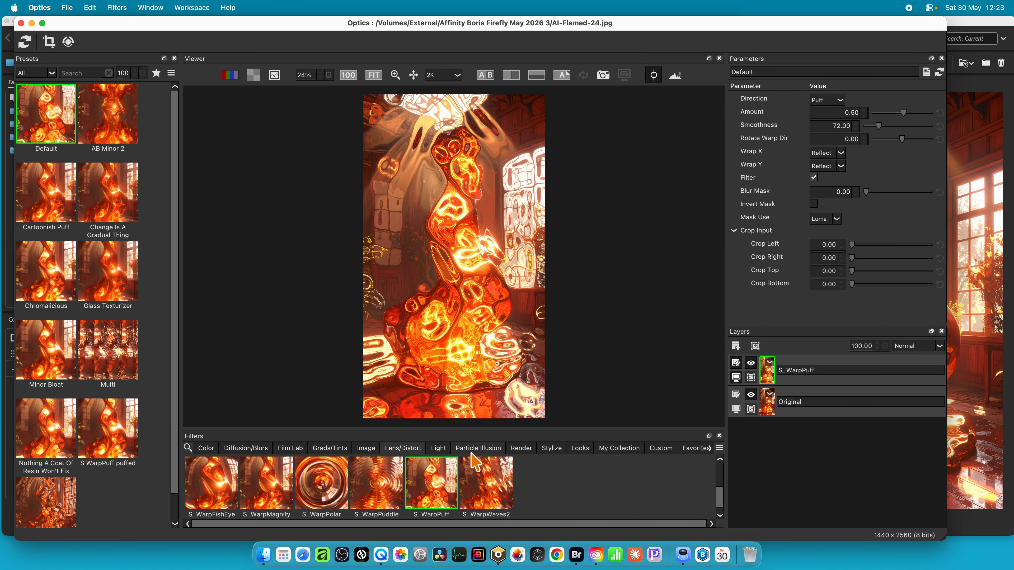
drag(280, 25, 272, 27)
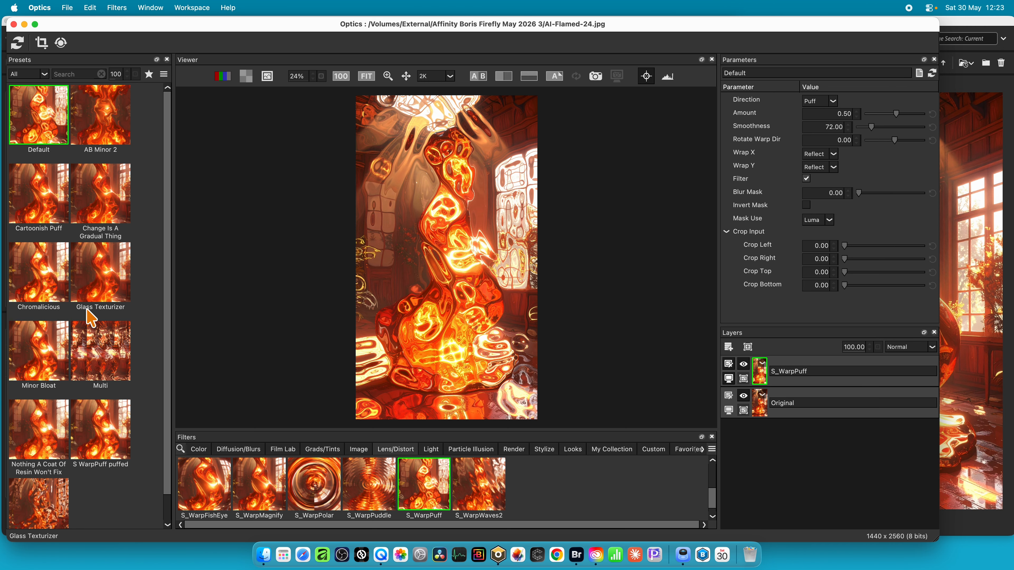
- Try out the S_WarpPuff presets on the image, including Cartoonish Puff, Chromalicious, Glass Texturizer, Minor Bloat and S WarpPuff puffed
click(107, 113)
click(31, 195)
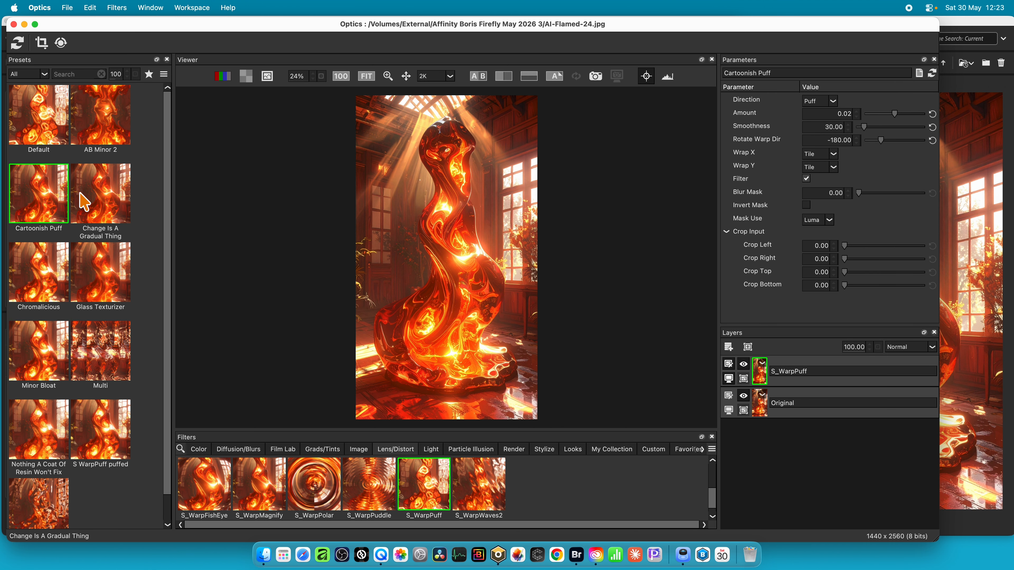
click(101, 202)
click(41, 263)
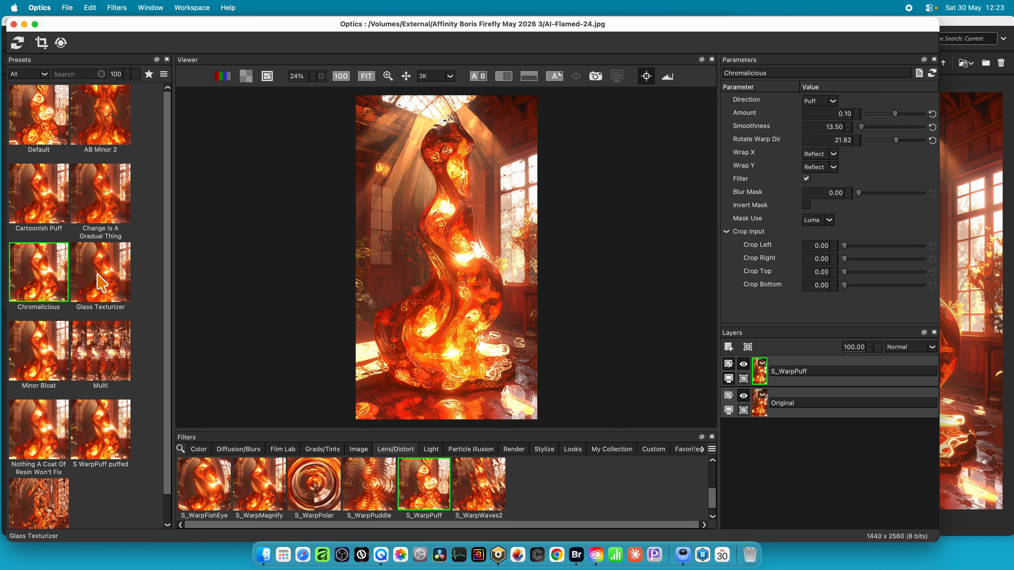
click(102, 283)
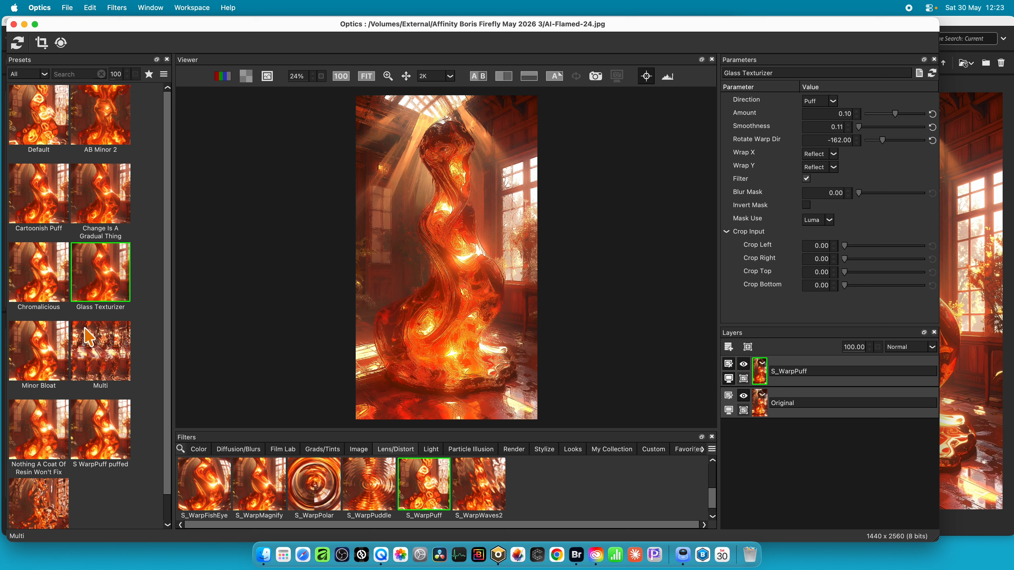
click(54, 341)
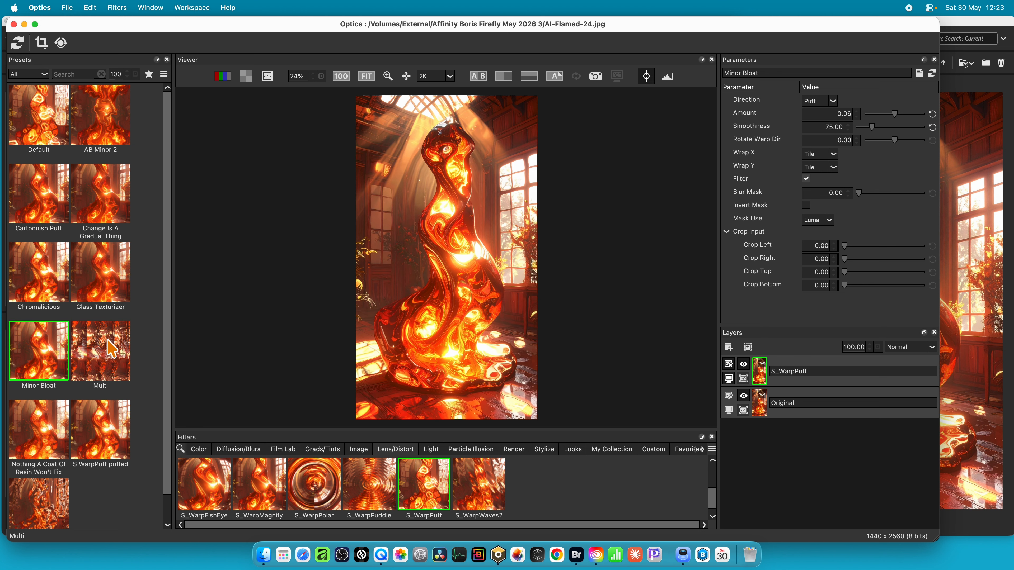
click(115, 346)
click(113, 440)
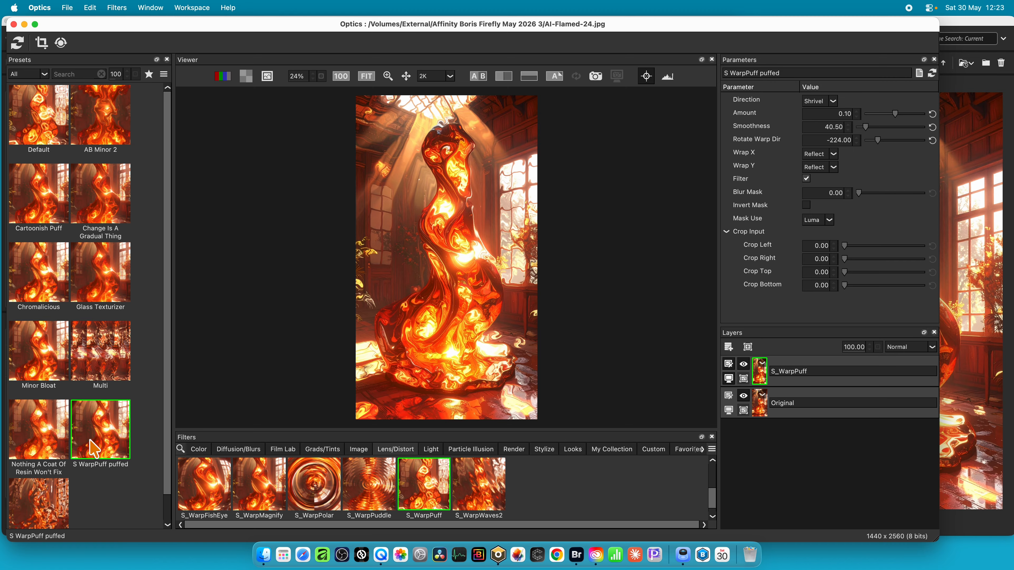
click(59, 455)
click(110, 446)
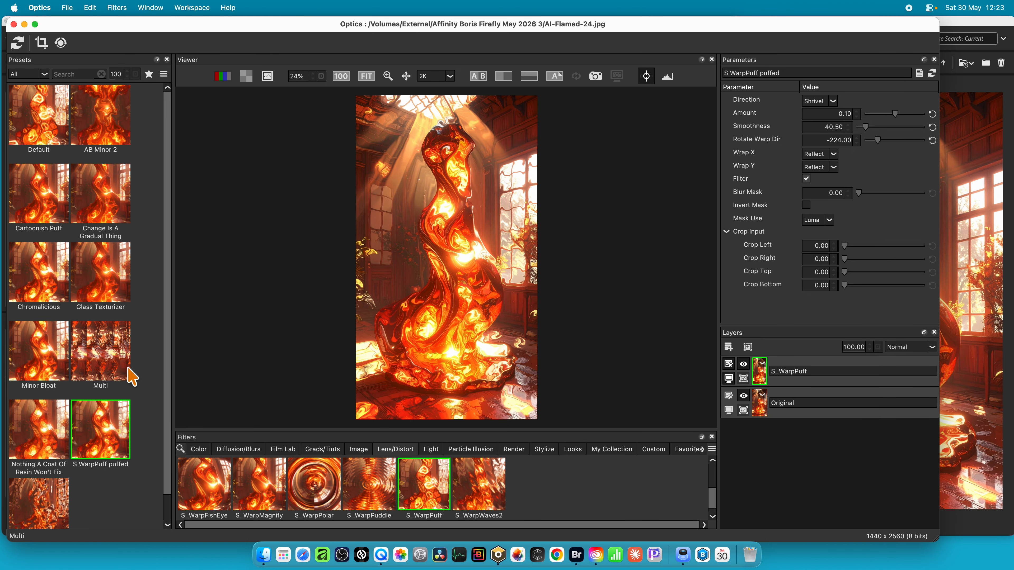
- Apply the Change Is A Gradual Thing preset and adjust the warp Amount to 0.96
click(120, 198)
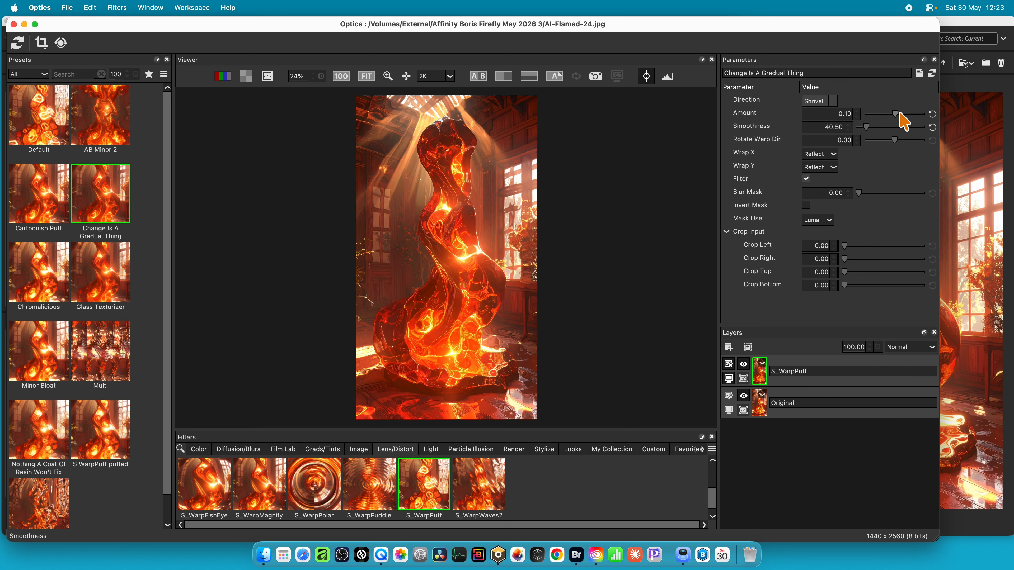
drag(896, 116, 895, 116)
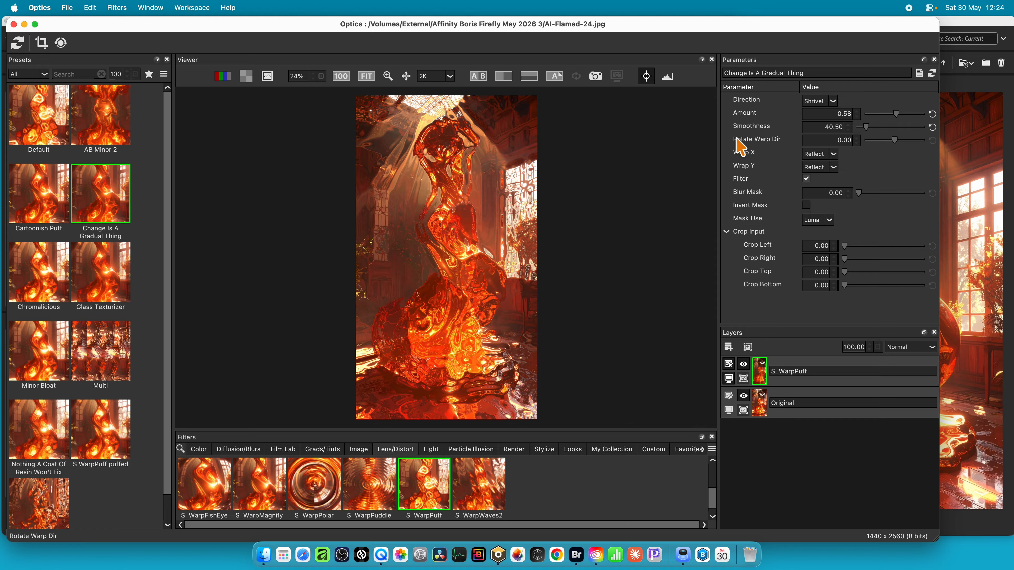
drag(901, 115, 893, 117)
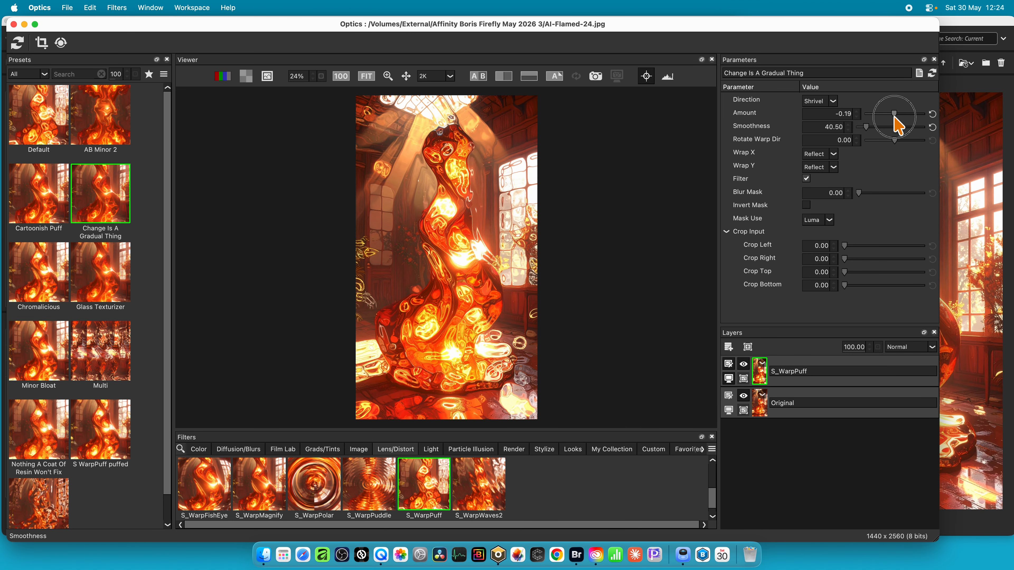
drag(895, 117, 898, 120)
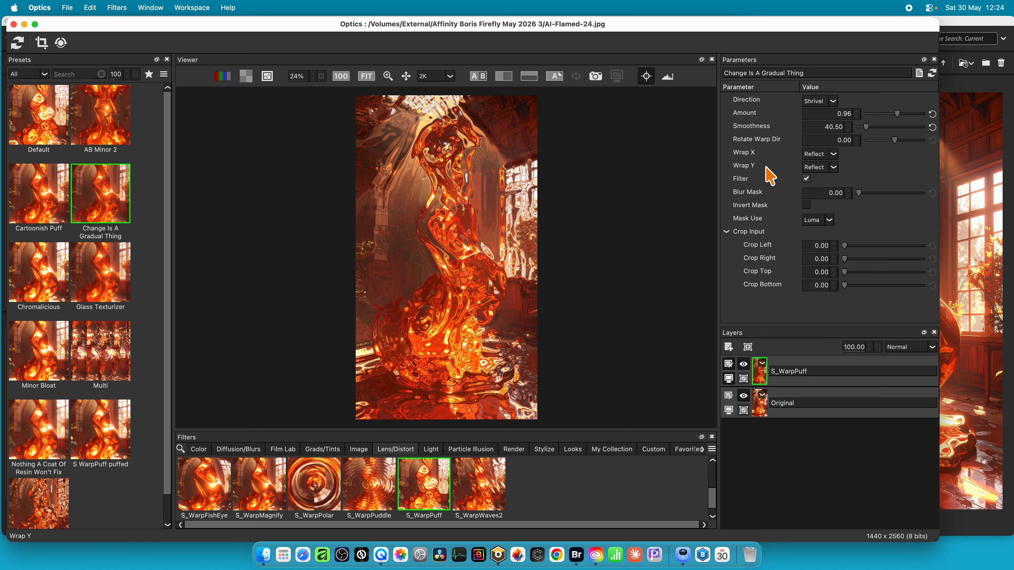
- Generate variations of the warp's Amount parameter and enlarge the area that displays them
click(190, 8)
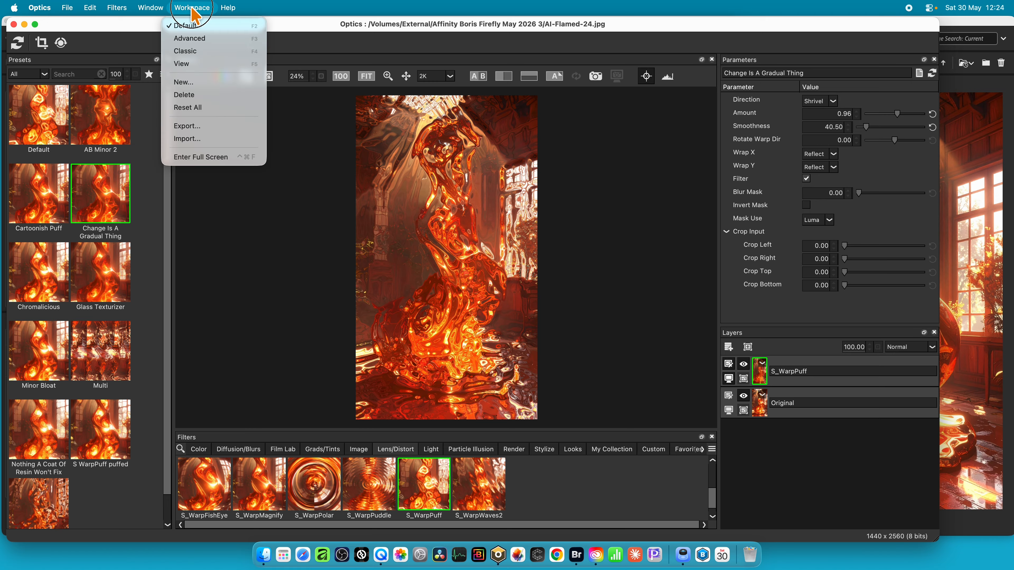
mouse_move(152, 7)
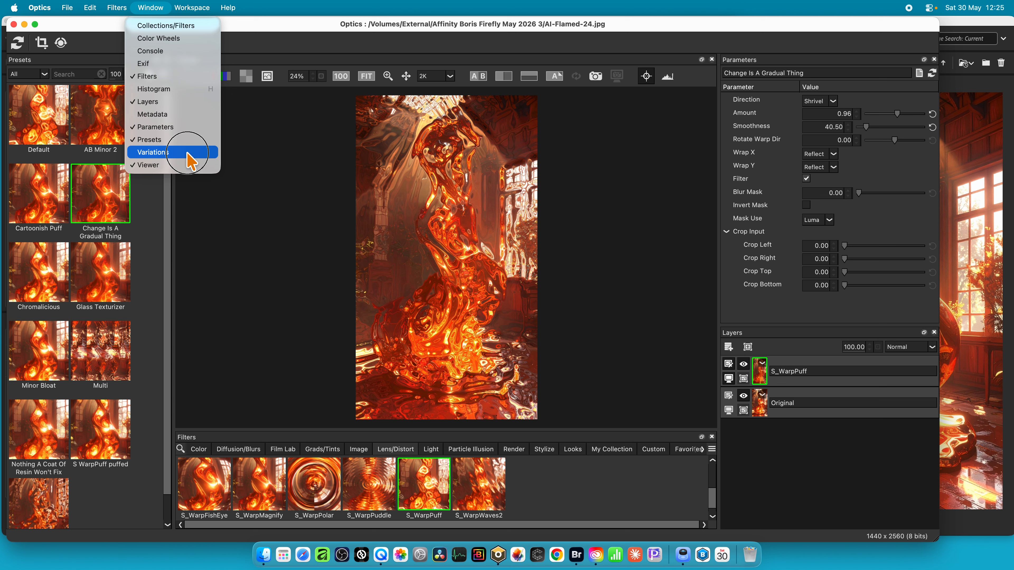
click(638, 198)
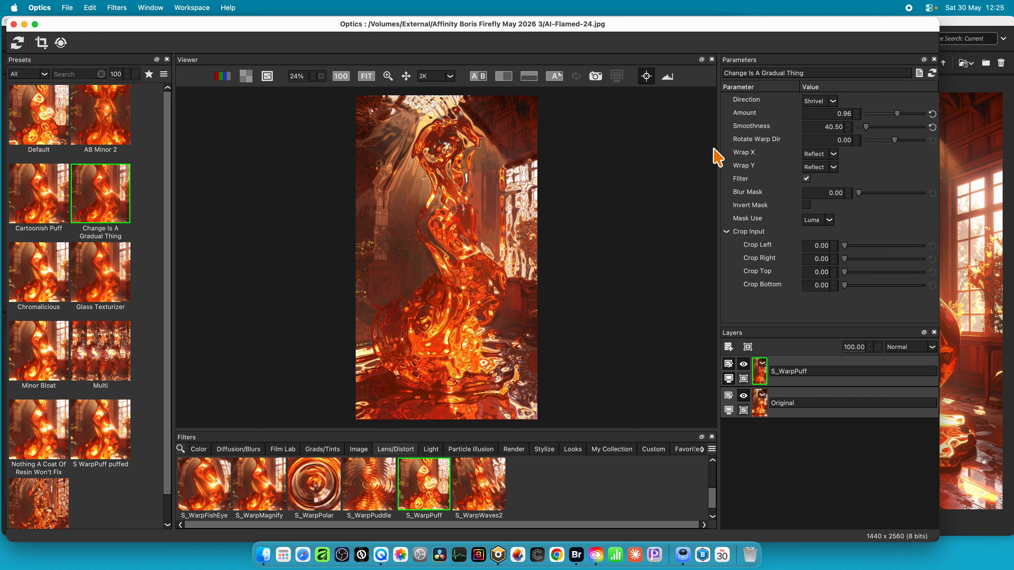
click(753, 115)
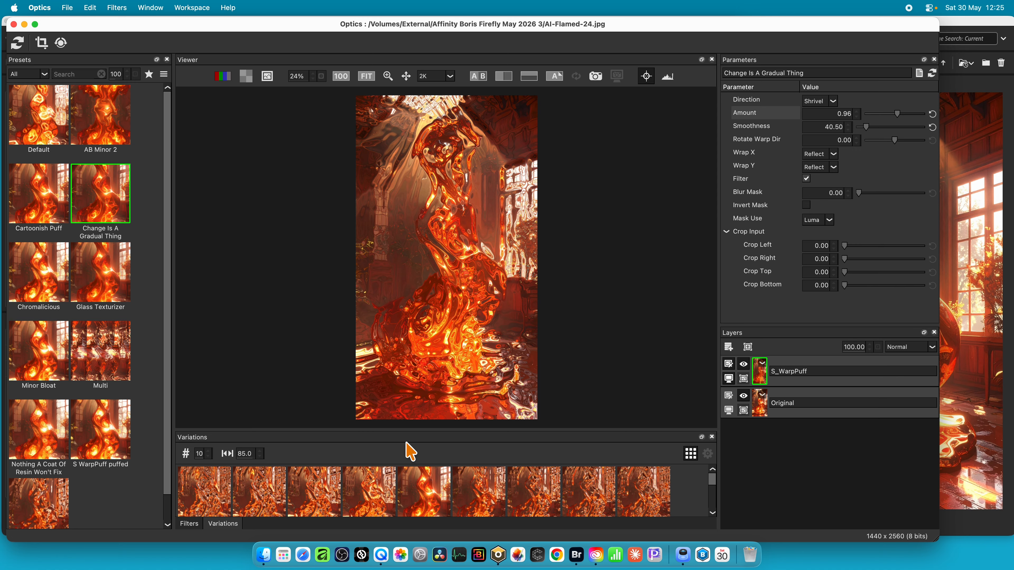
drag(408, 431, 405, 339)
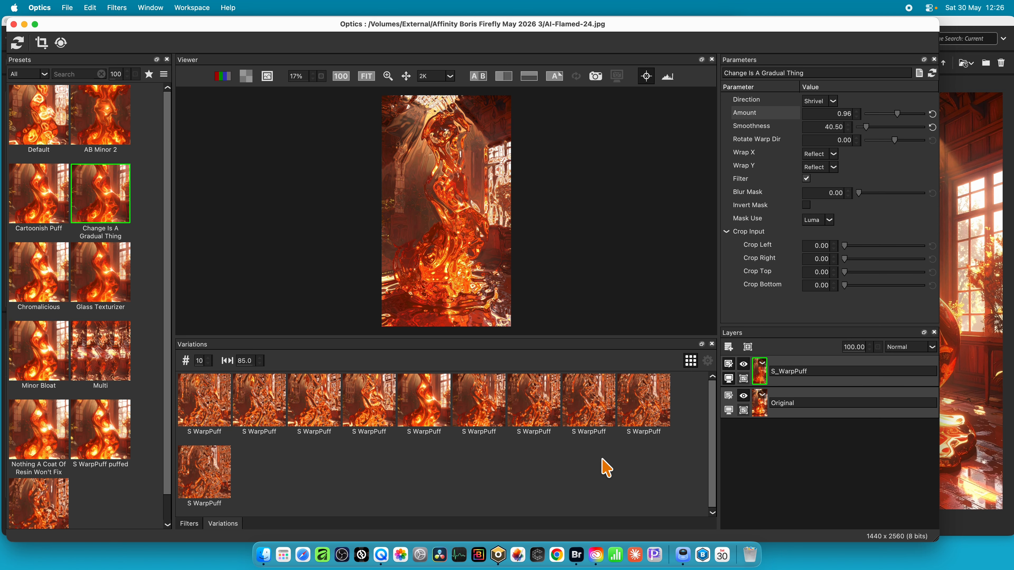
- Keep the number of variations at 10 and set their variation range to 23.0
click(209, 363)
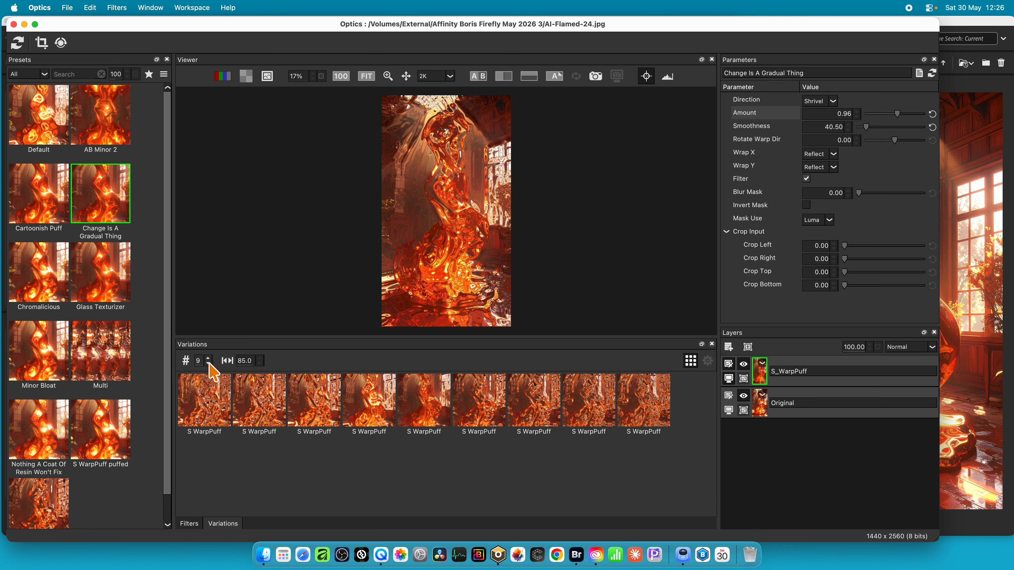
click(209, 359)
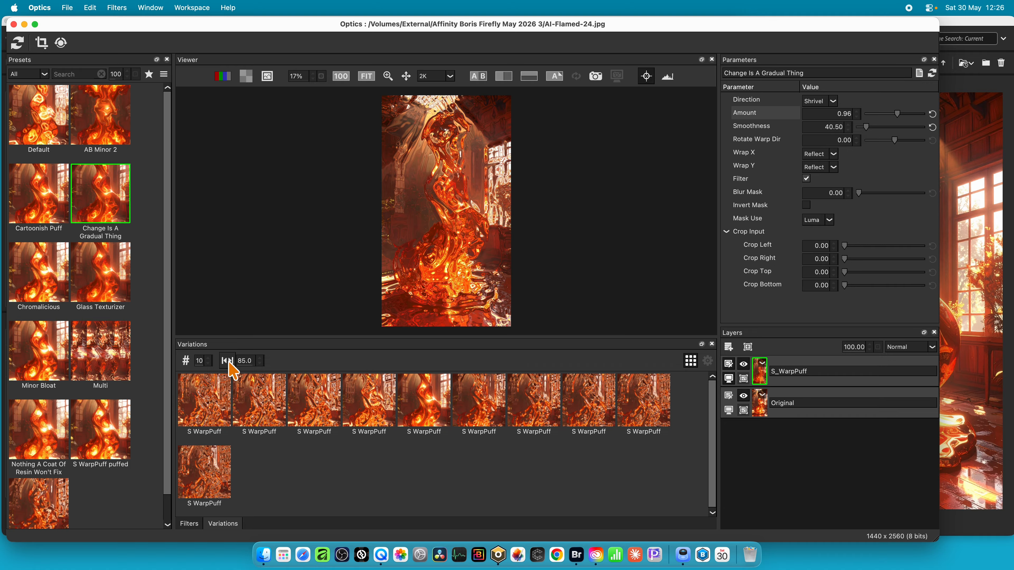
mouse_move(231, 360)
mouse_down()
mouse_move(303, 360)
mouse_move(223, 361)
mouse_move(236, 360)
mouse_up()
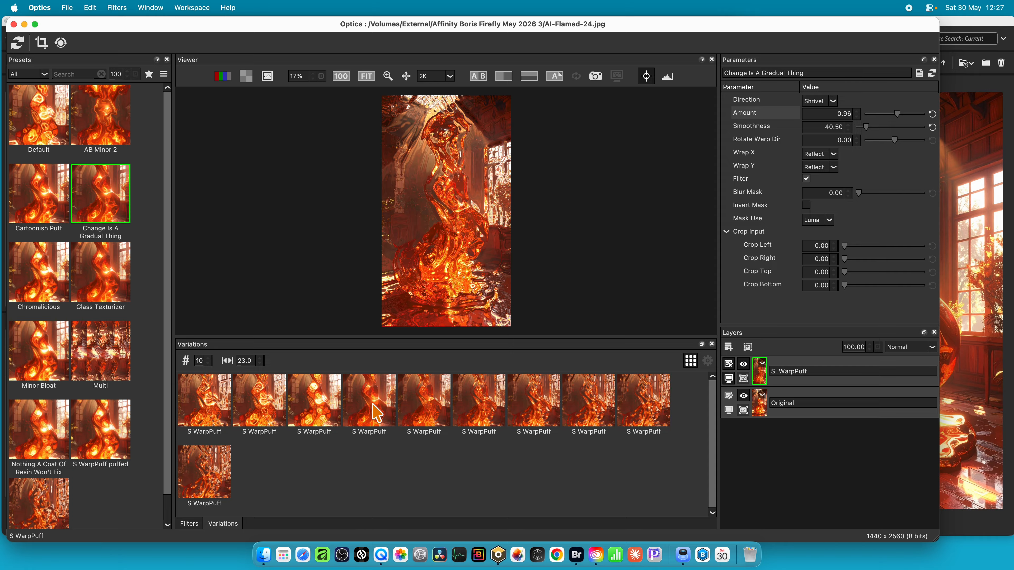
- Try successive Amount variations on the warp, going through 0.19, -0.06, -0.57 and -1.08 to even lower values
click(376, 414)
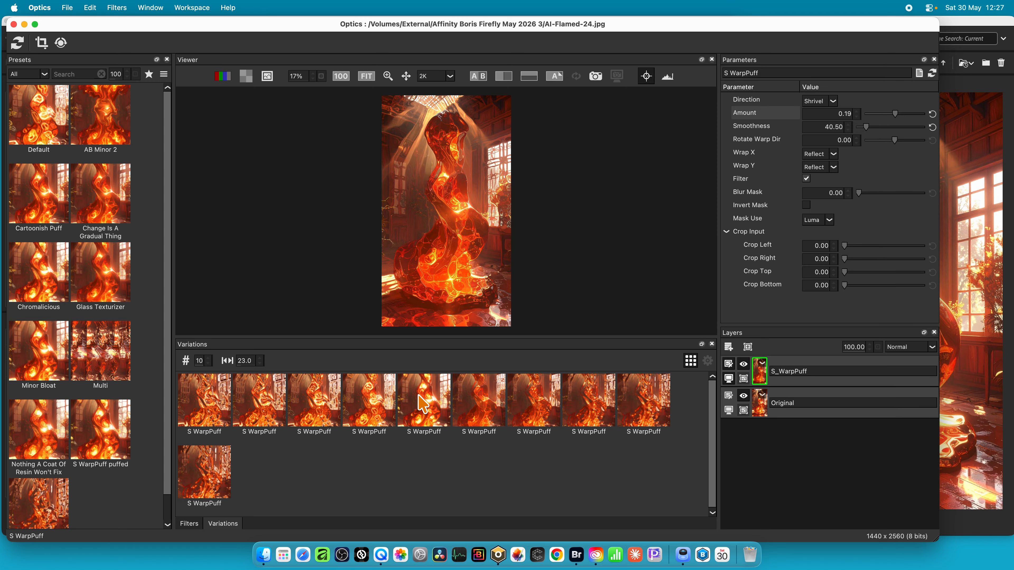
click(422, 404)
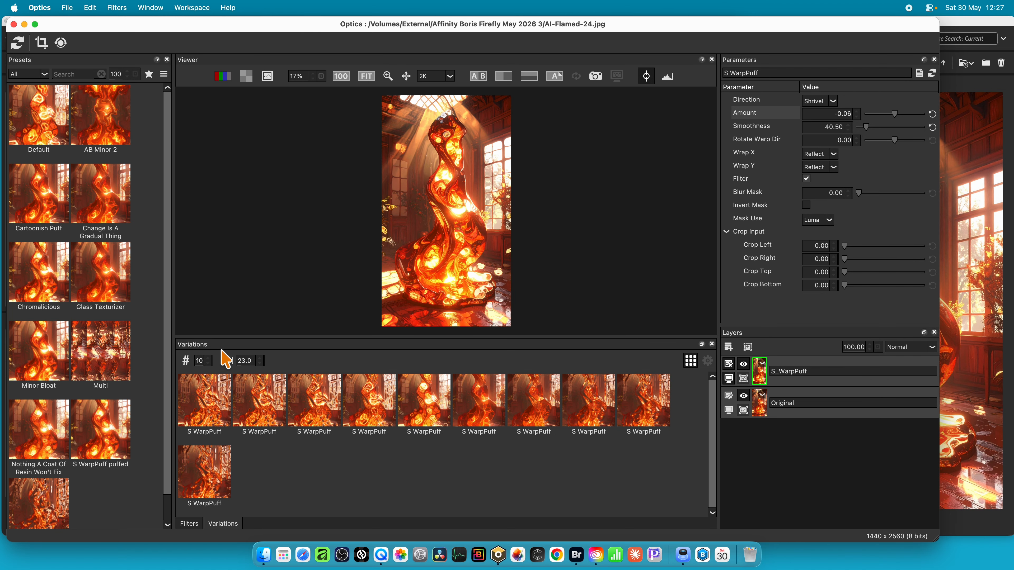
click(435, 412)
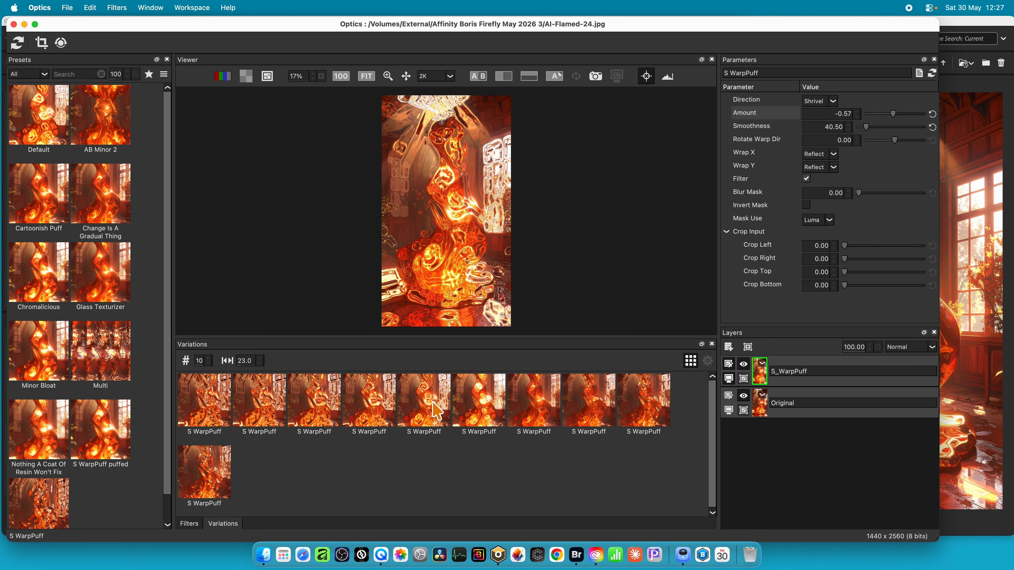
click(425, 415)
click(424, 415)
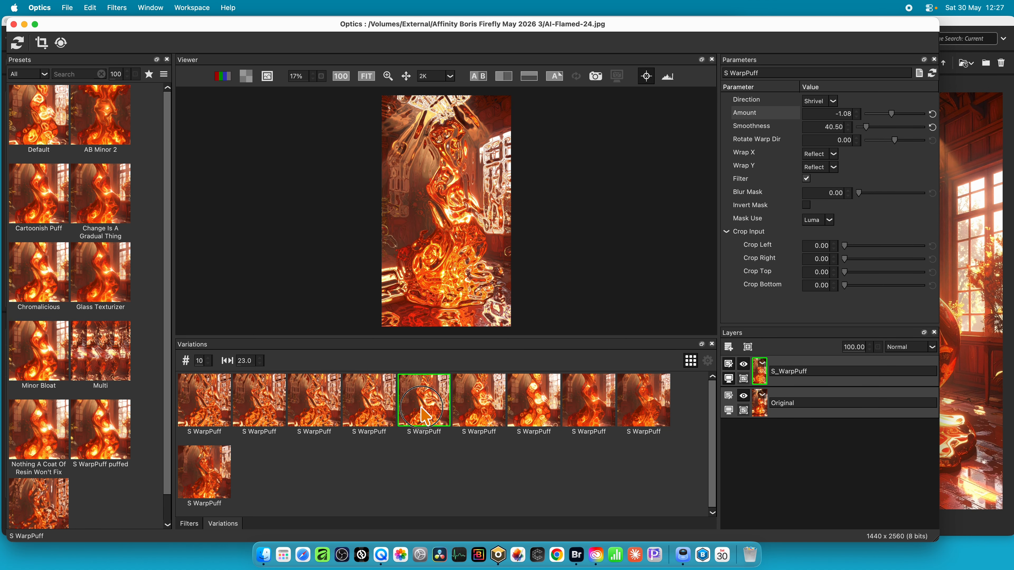
click(421, 408)
click(421, 408)
click(421, 408)
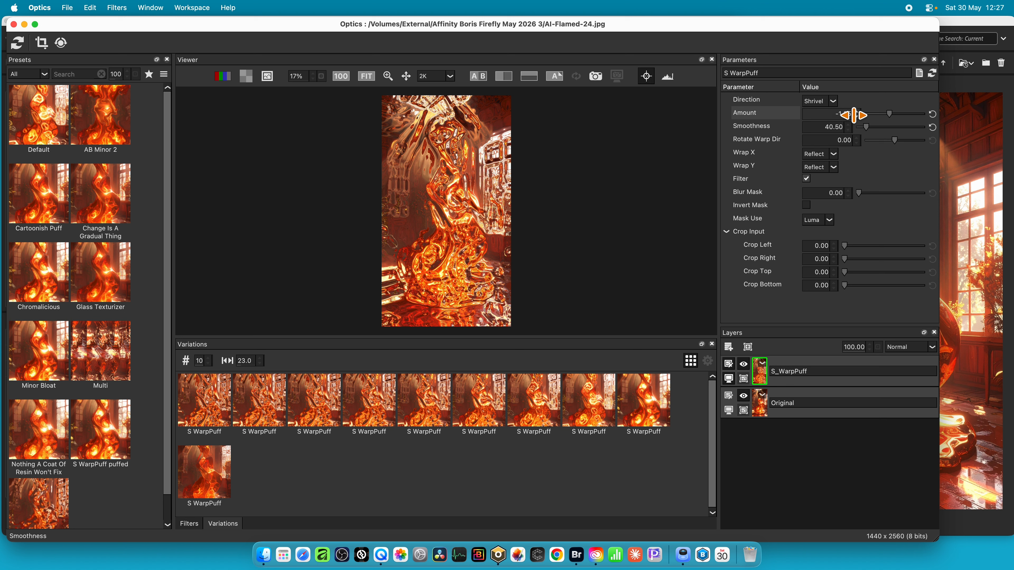
- Set the warp Amount to about -0.77 with Direction Puff, and apply the generated variation that has an Amount of 0.51
drag(891, 114, 893, 117)
click(818, 101)
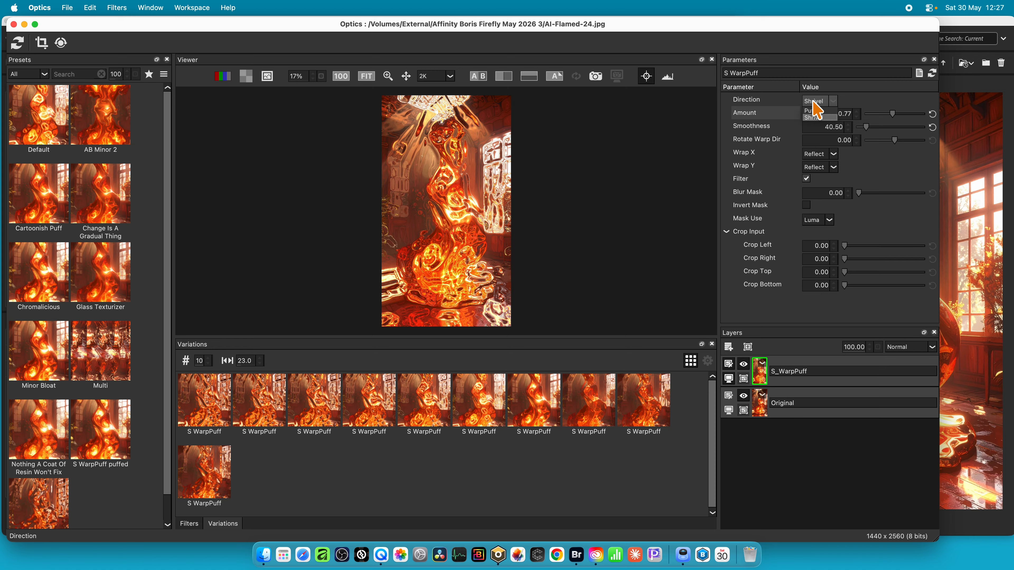
click(813, 111)
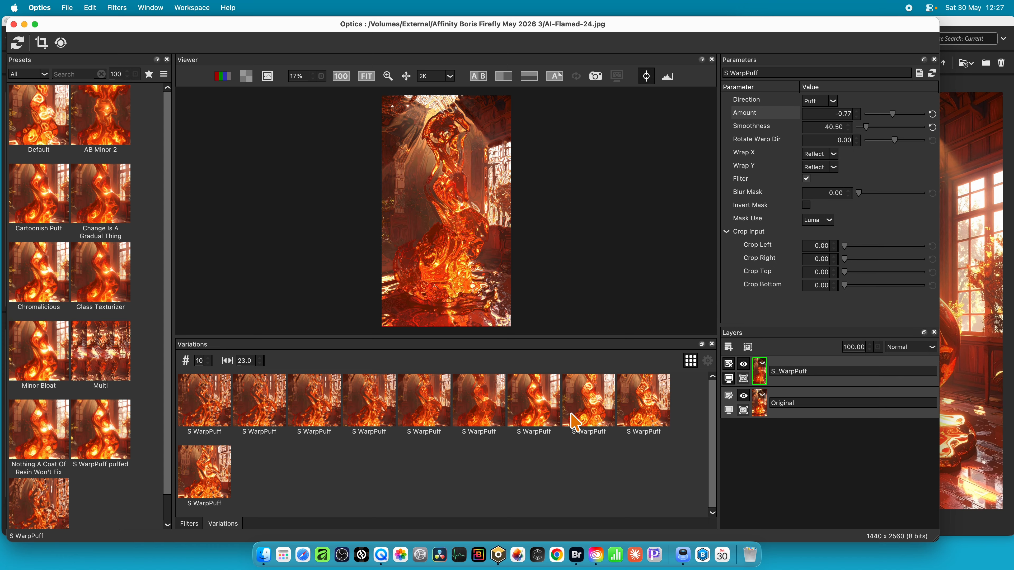
click(585, 409)
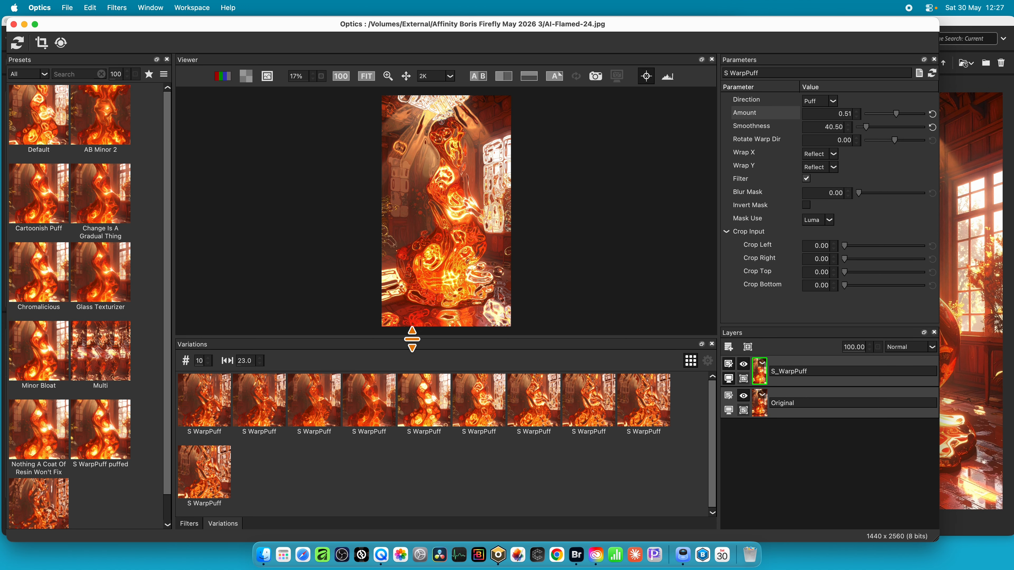
- Enlarge the preview and save the current warp settings as a custom preset named S WarpPuff 12
drag(409, 339, 403, 428)
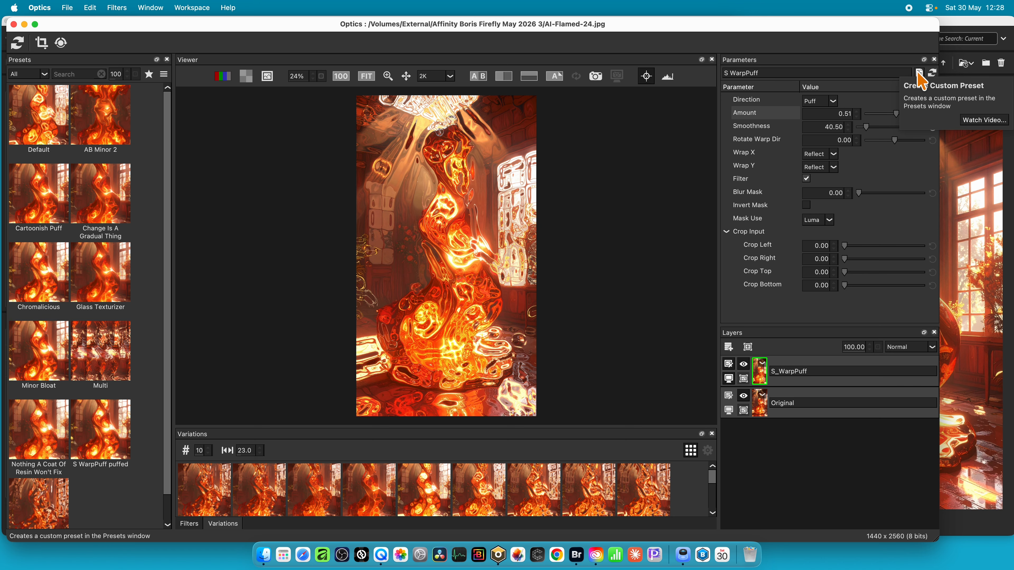
click(919, 73)
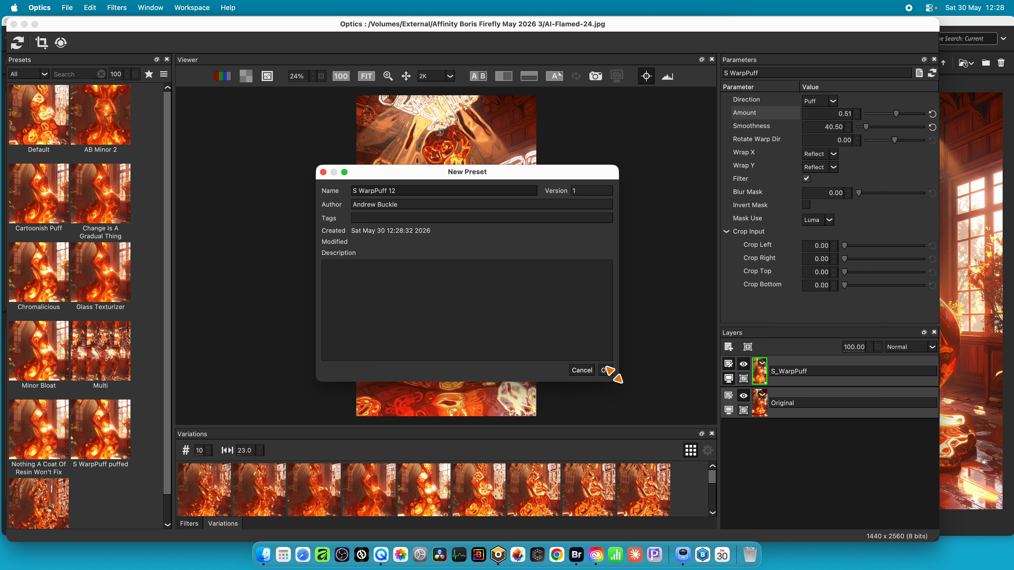
click(606, 371)
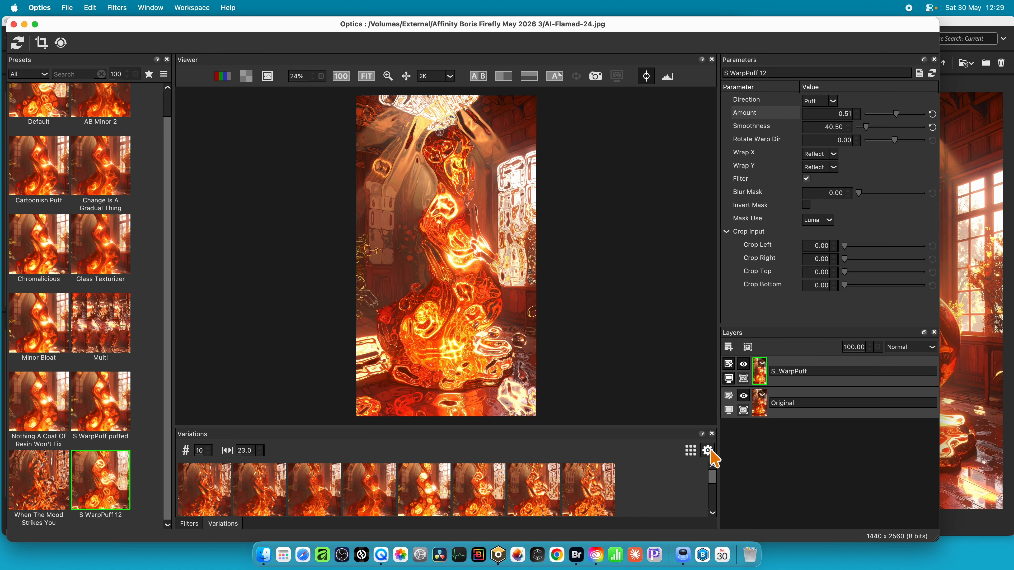
- Generate combined Amount and Rotate Warp Dir variations in an enlarged grid and apply the one with Amount -0.26 and Rotate Warp Dir -27.60
click(692, 450)
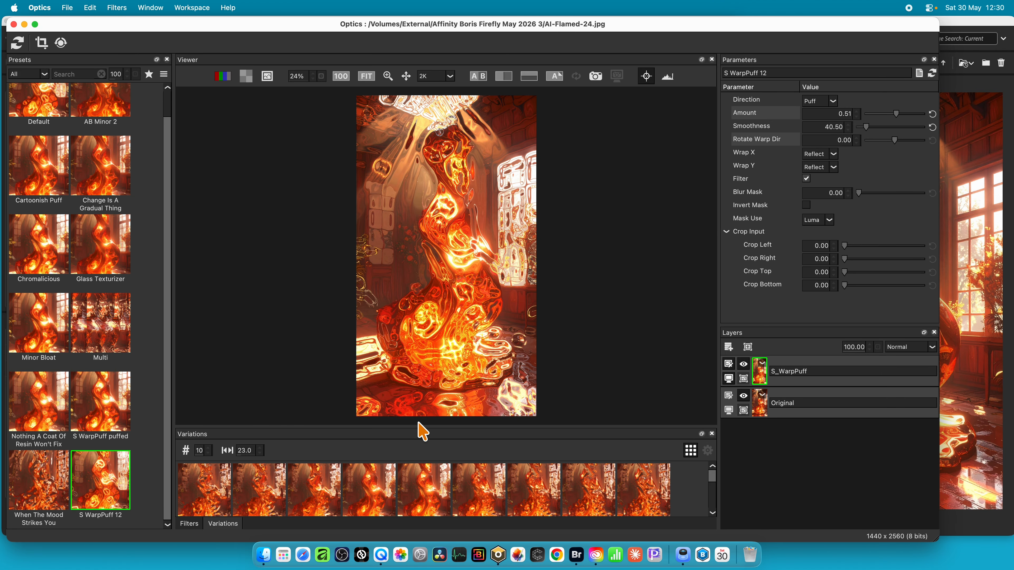
drag(418, 428, 419, 265)
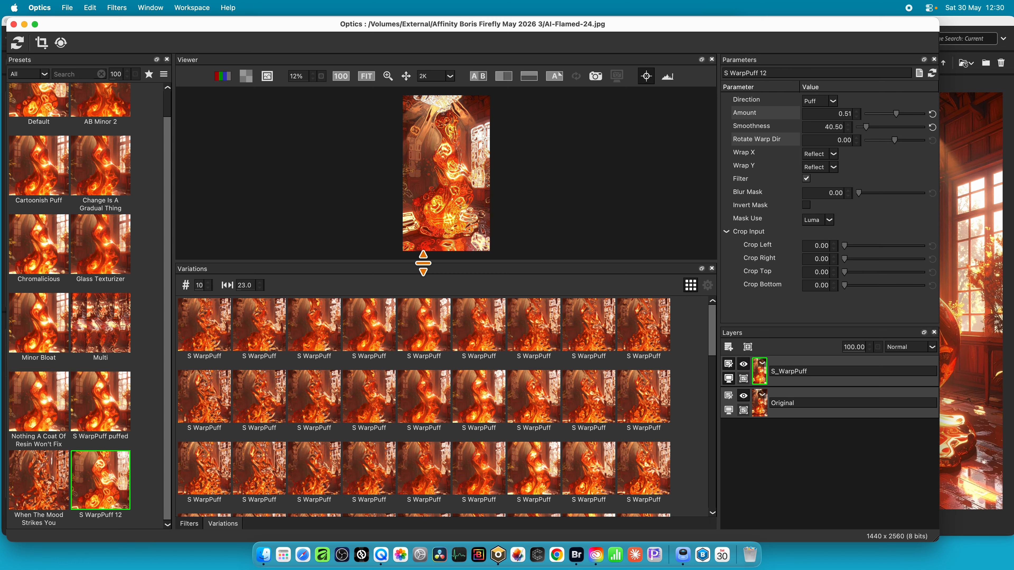
click(191, 287)
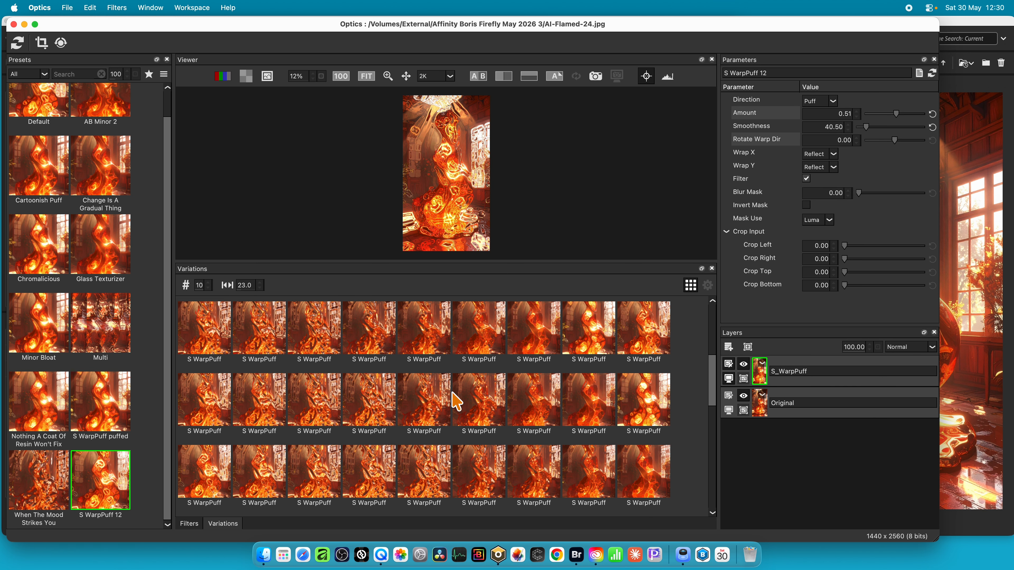
scroll(455, 401, down, 3)
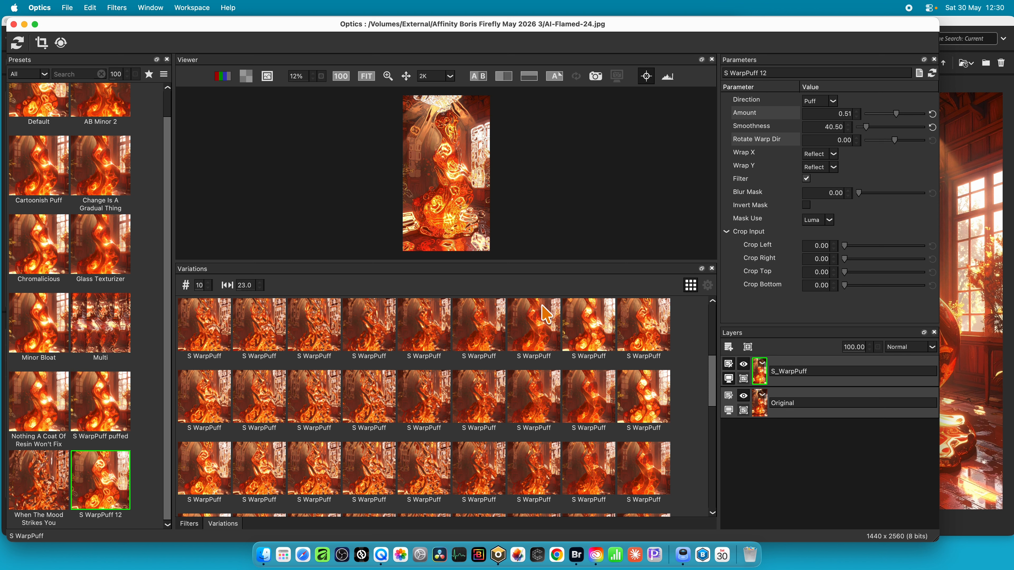
click(535, 327)
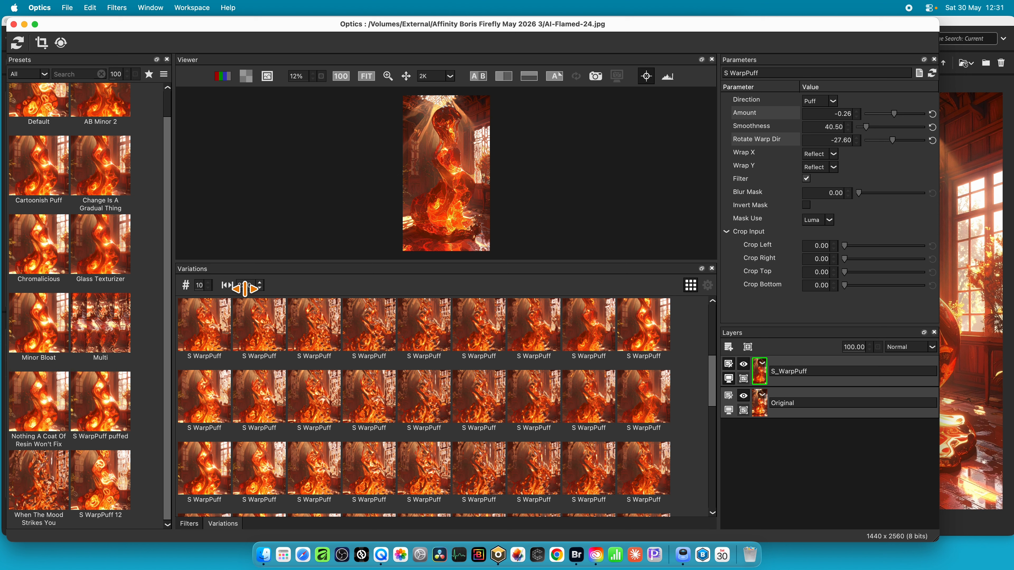
- Reduce the number of variations per parameter to 3, trying 2 along the way
click(207, 289)
click(208, 289)
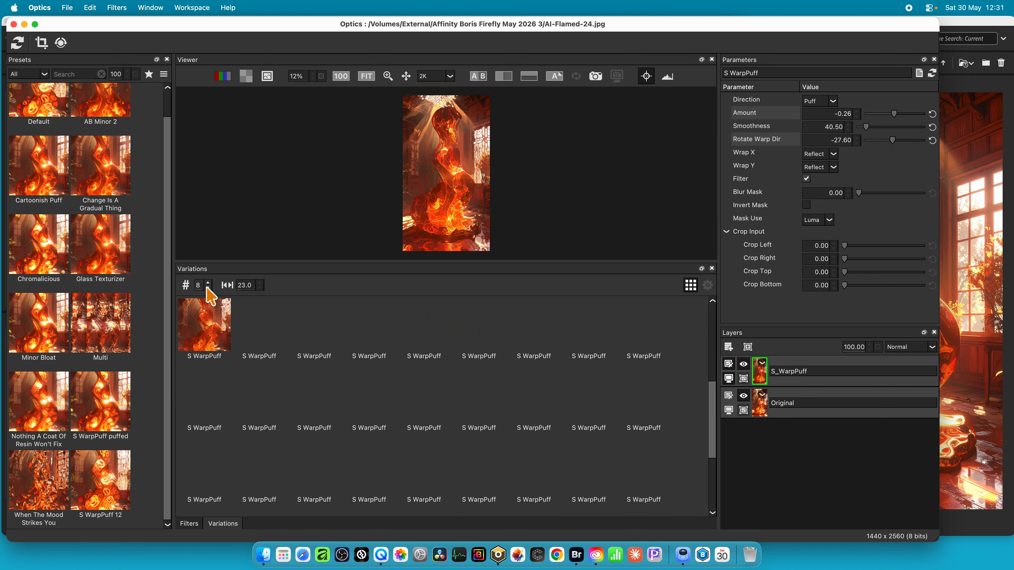
click(207, 289)
click(208, 288)
click(208, 289)
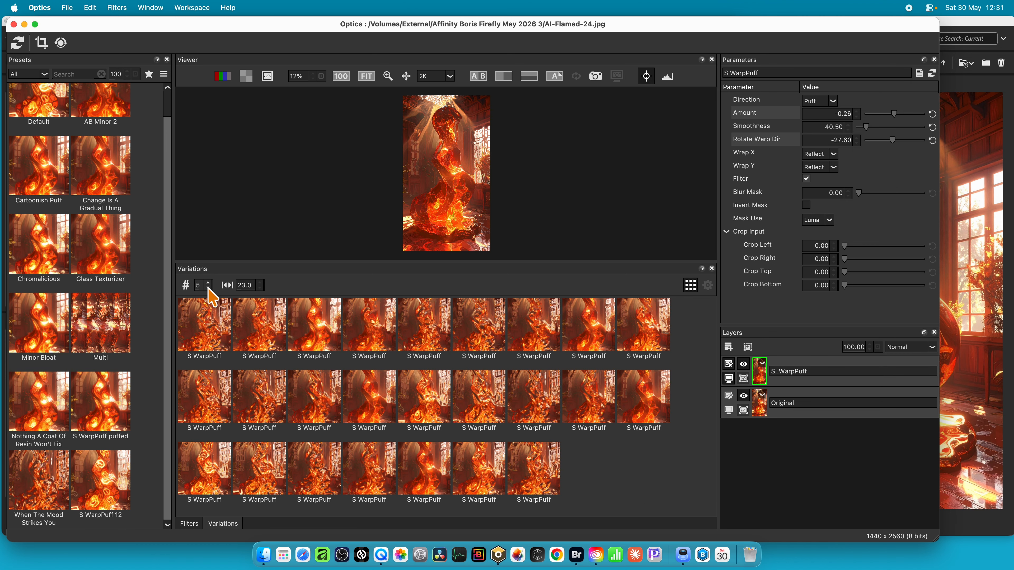
click(208, 288)
click(208, 288)
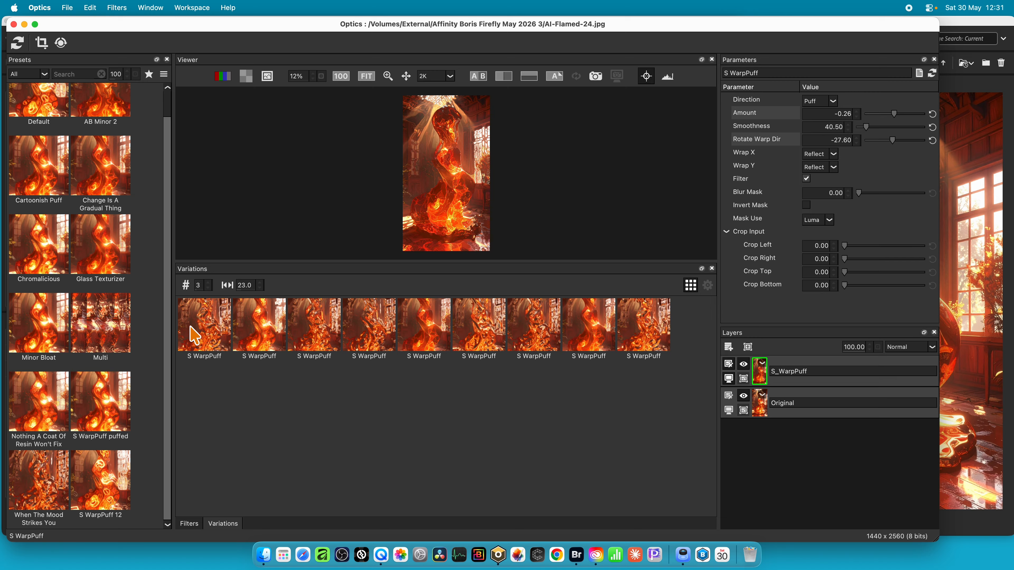
click(208, 288)
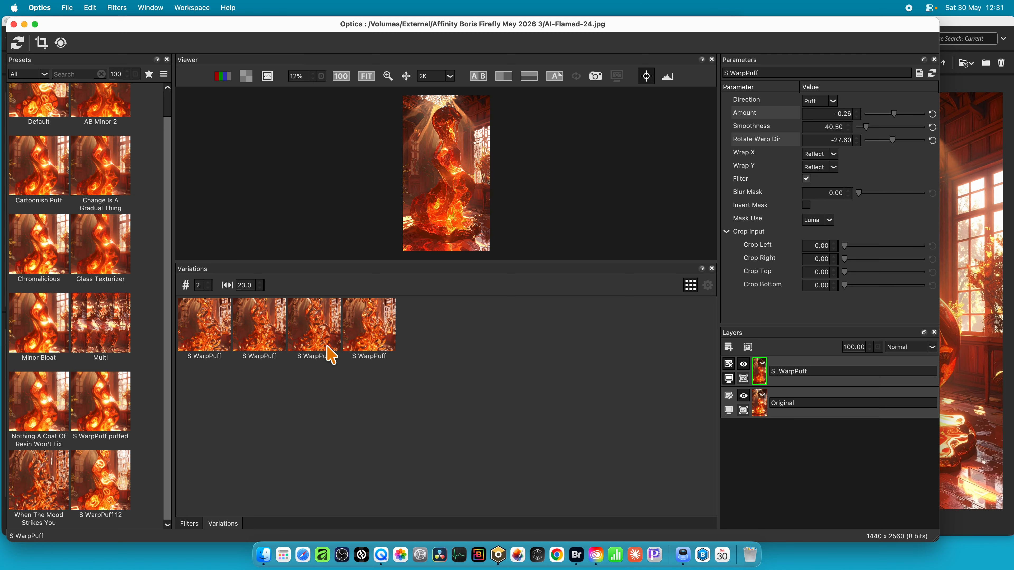
click(209, 283)
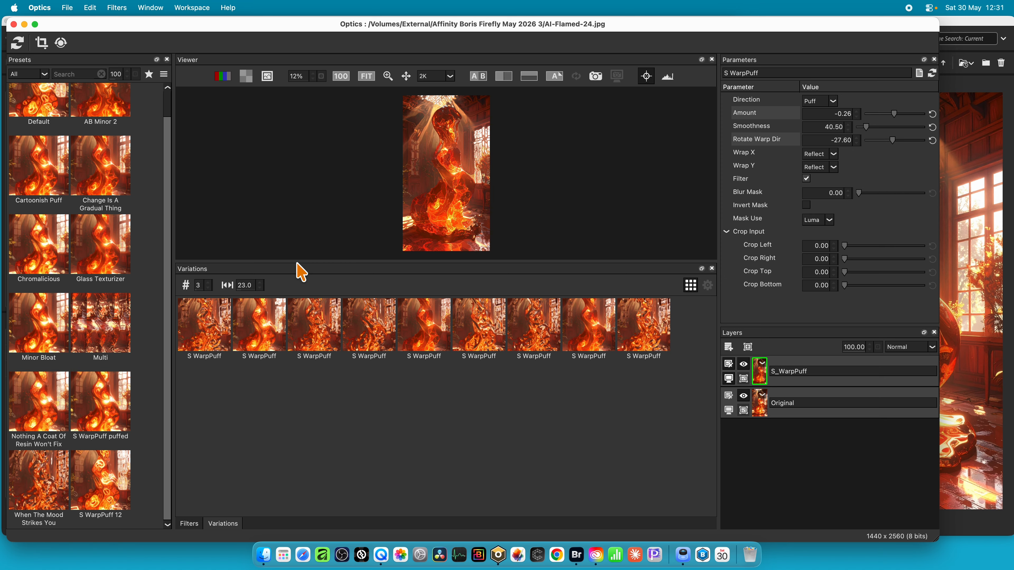
- Try several of the generated warp variations and settle on the one with Amount -0.26 and Rotate Warp Dir 55.20
click(593, 335)
click(648, 331)
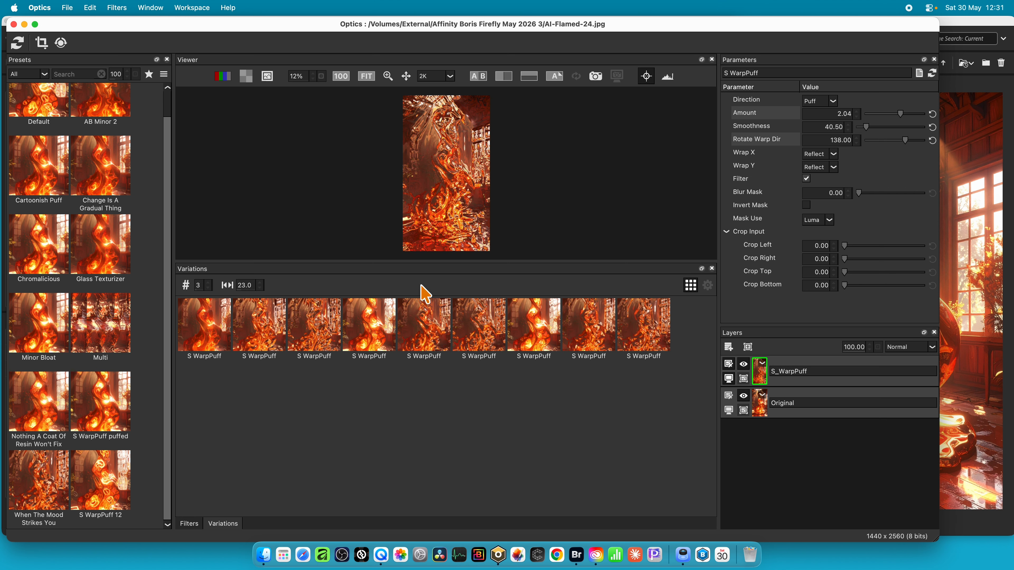
click(371, 342)
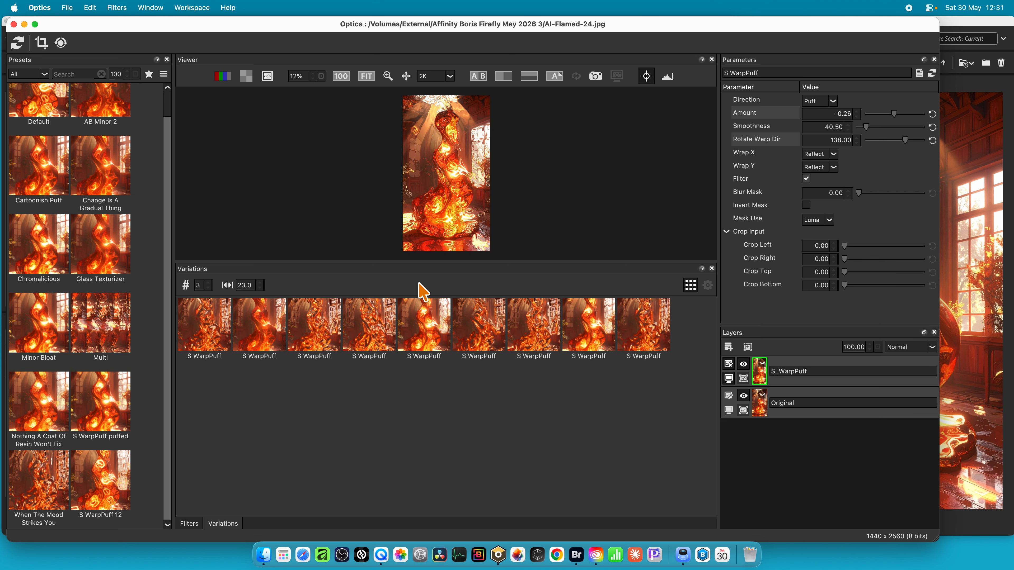
click(272, 331)
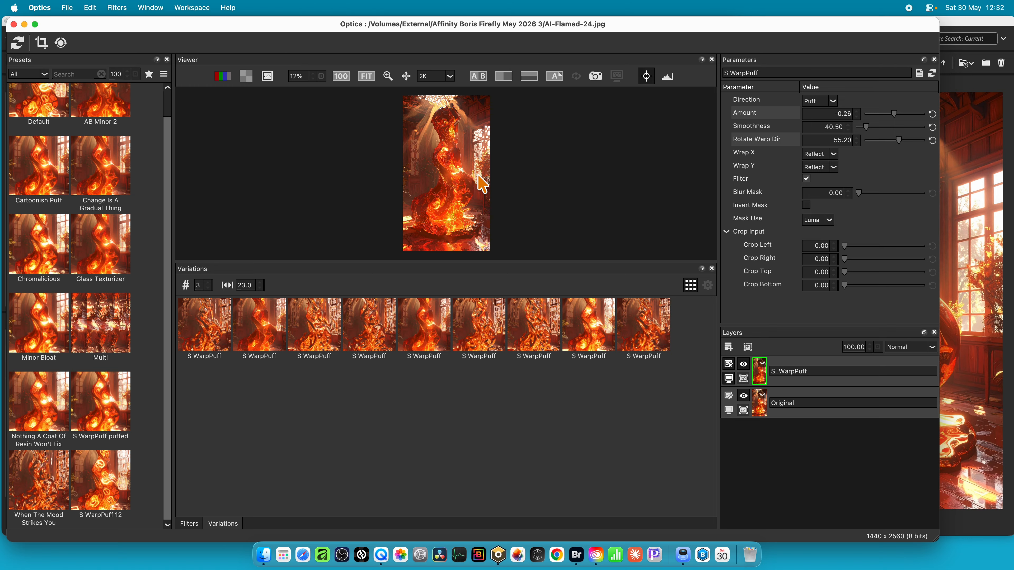
- Duplicate the S_WarpPuff layer, compare the settings of both warp layers, and keep the upper copy selected
click(762, 362)
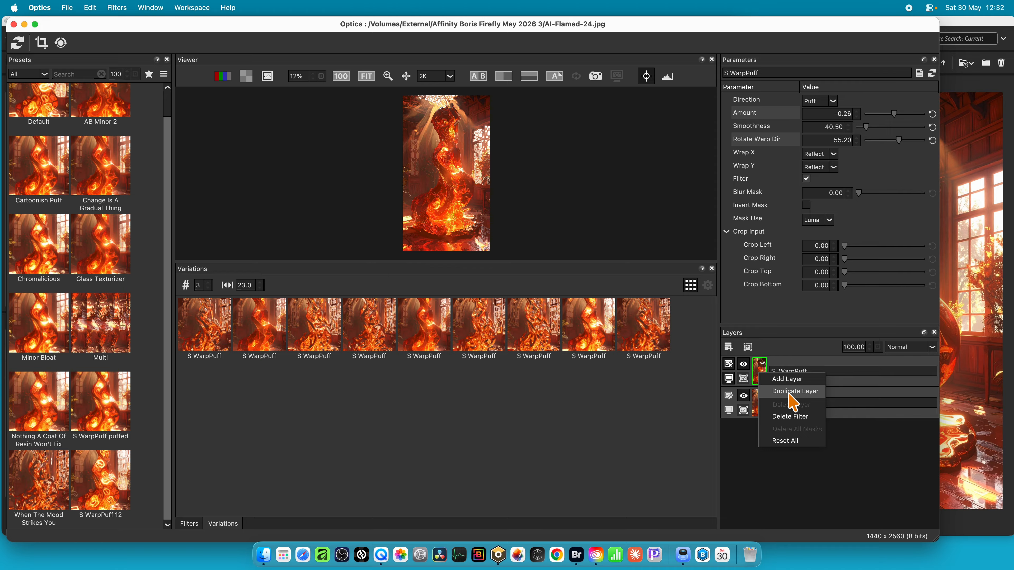
click(790, 393)
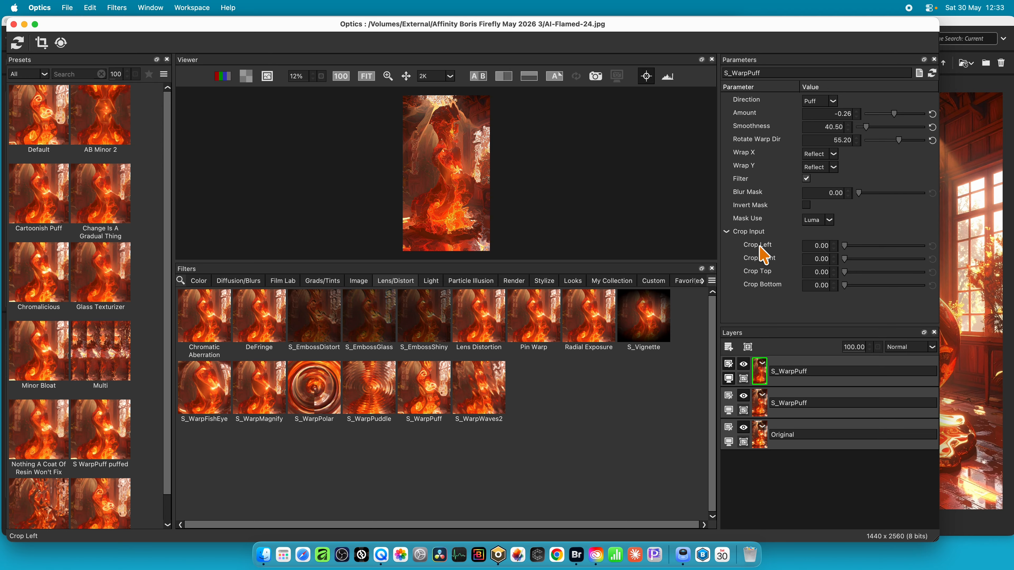
click(759, 403)
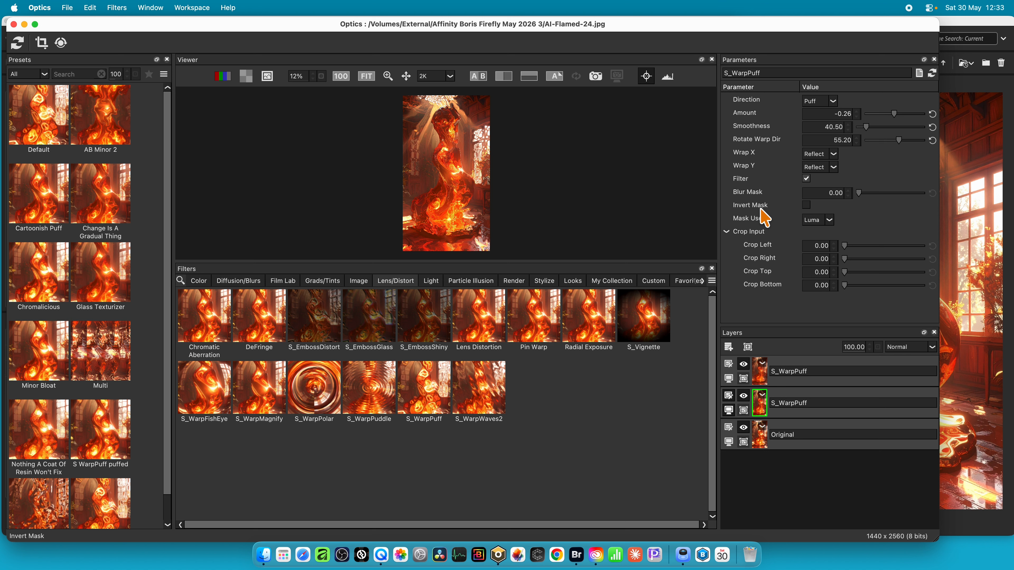
click(760, 374)
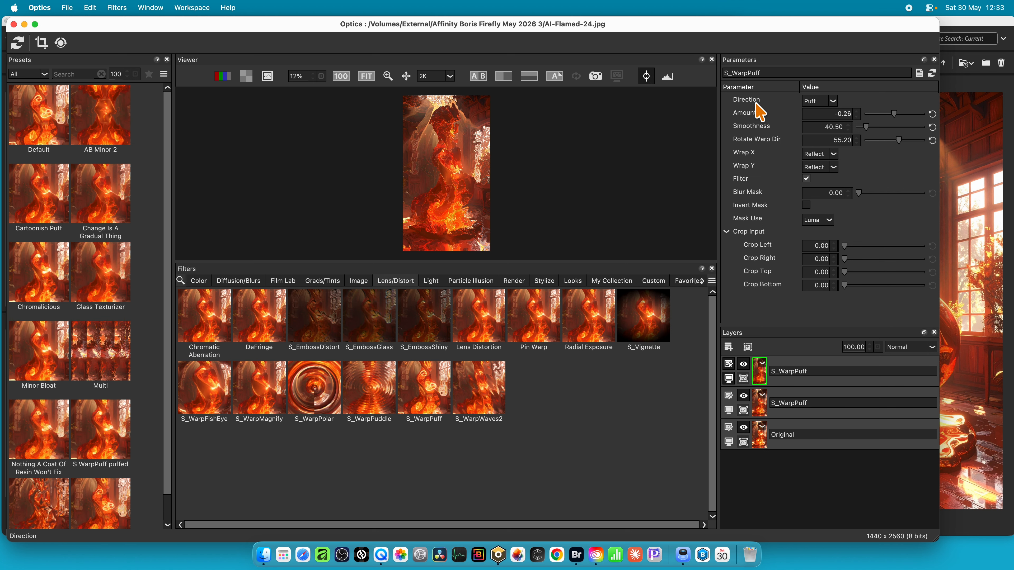
click(756, 101)
- Replace the upper warp layer's filter with S_Grunge from the Render category and enlarge the preview
click(521, 281)
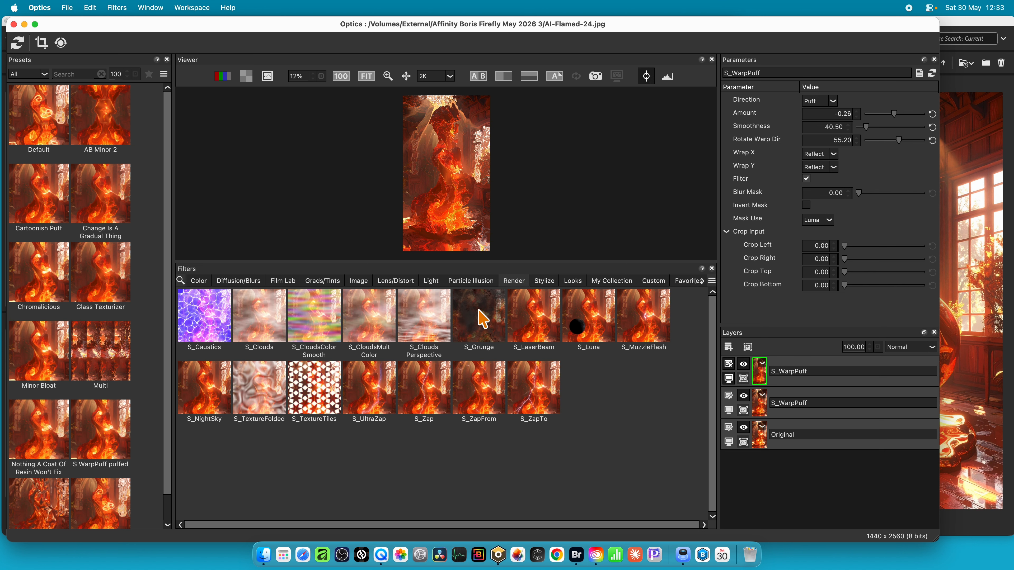
click(481, 320)
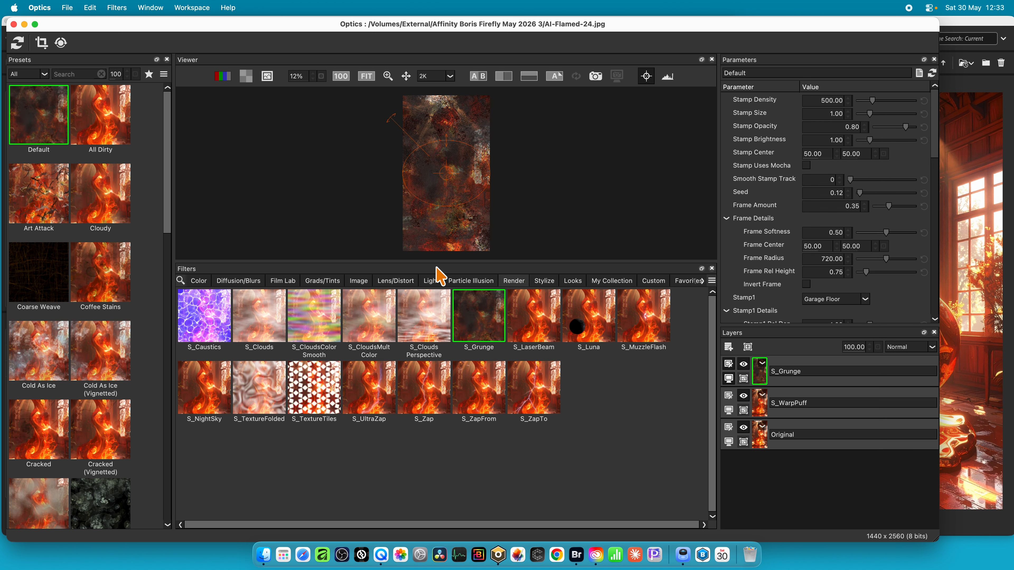
drag(436, 264, 387, 374)
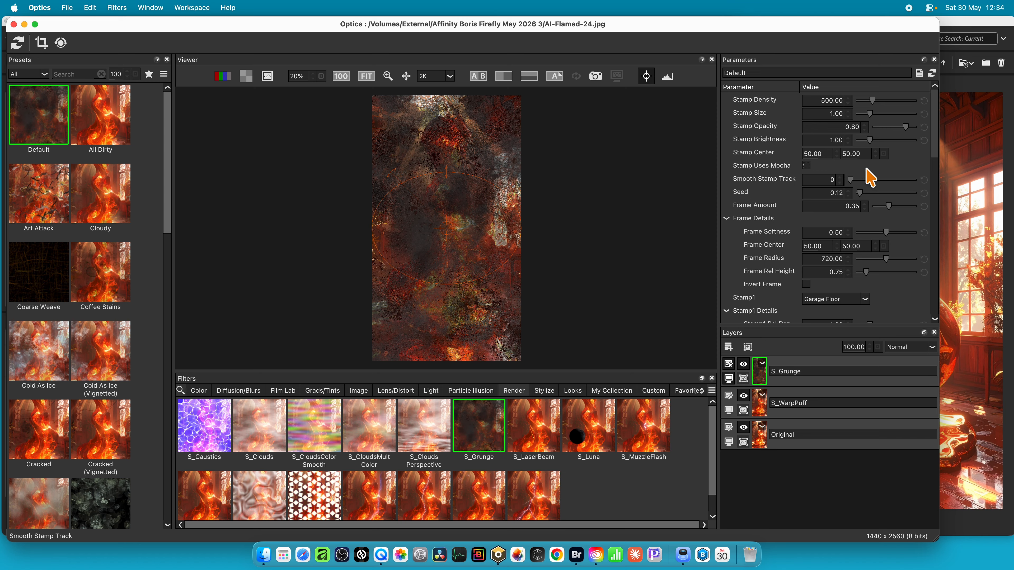
- Look through the textures available for Stamp1 of the grunge filter, leaving Garage Floor selected
scroll(868, 176, down, 1)
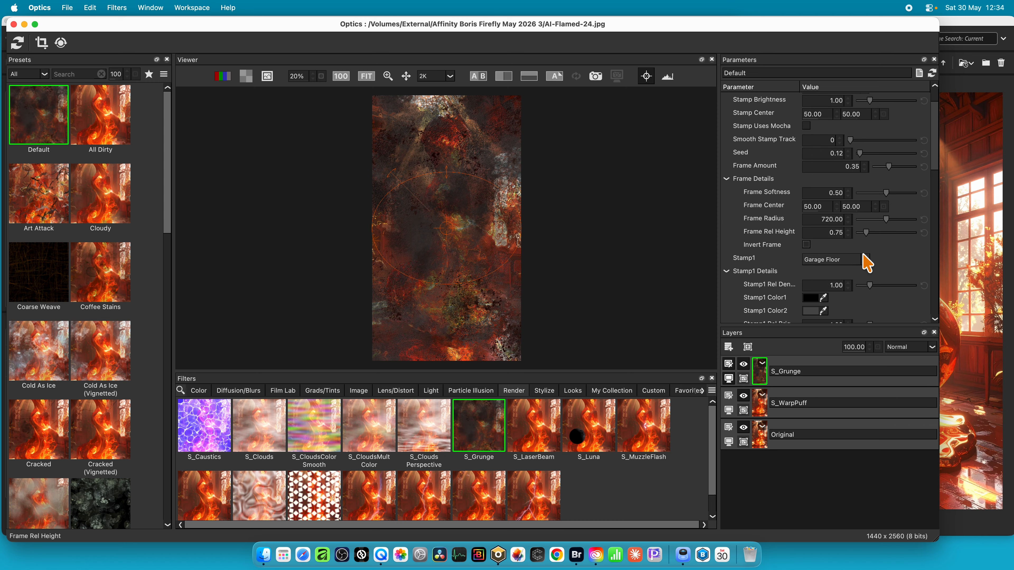
click(748, 259)
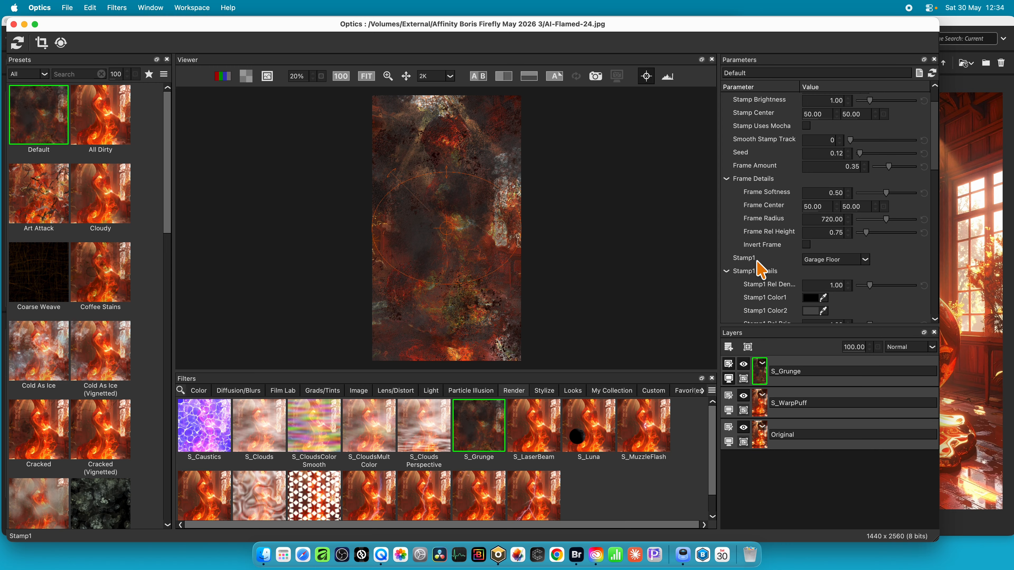
click(840, 260)
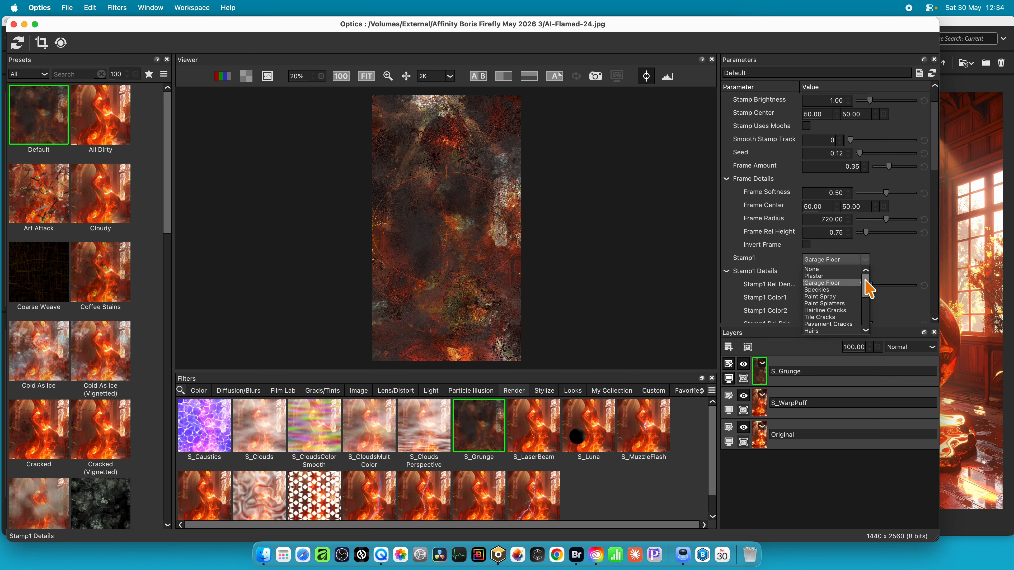
drag(870, 282, 871, 301)
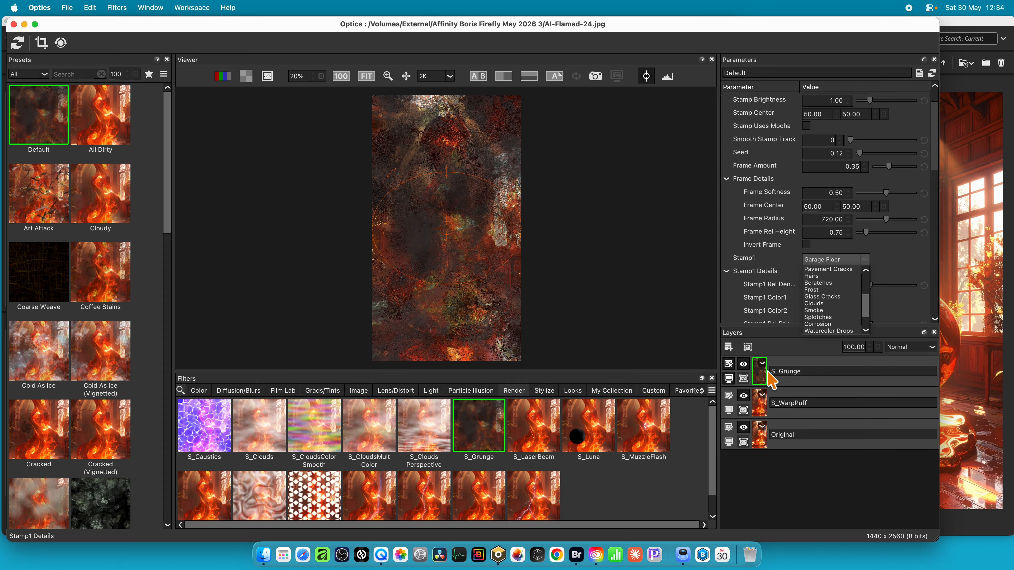
click(838, 473)
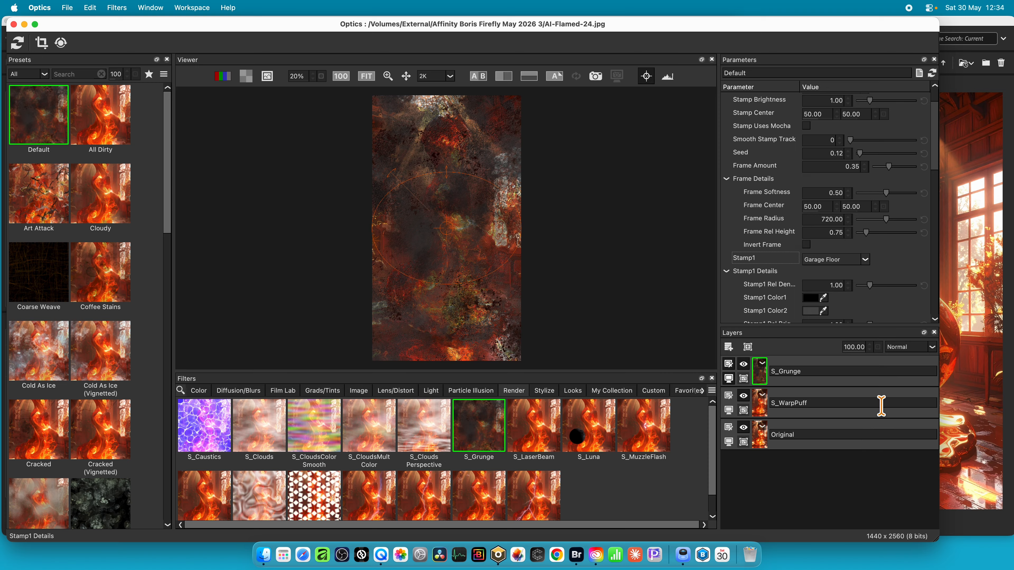
- Blend the S_Grunge layer with Darken, after trying Lighten, and lower its opacity to 72
click(906, 347)
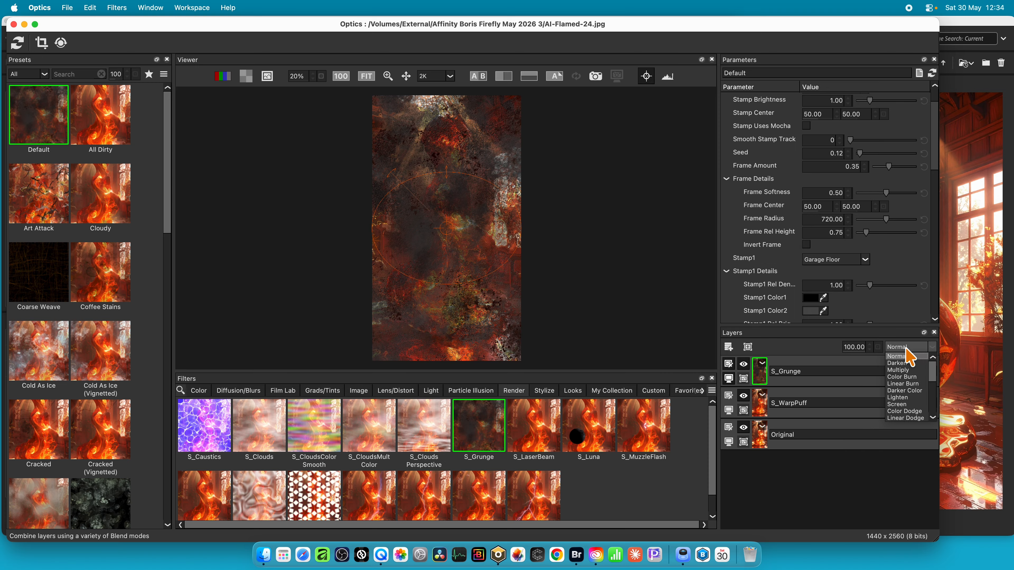
click(914, 398)
click(907, 347)
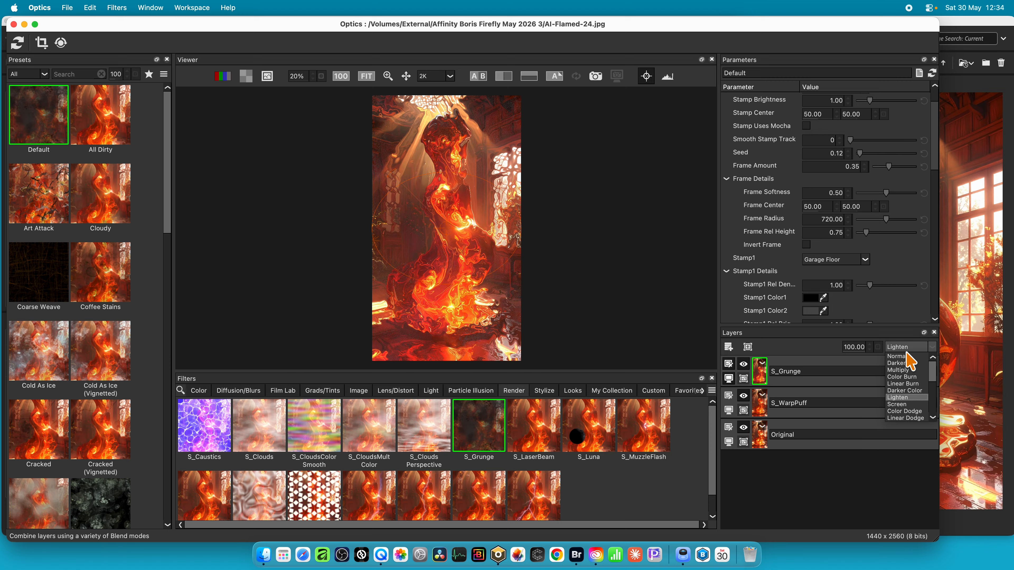
click(904, 363)
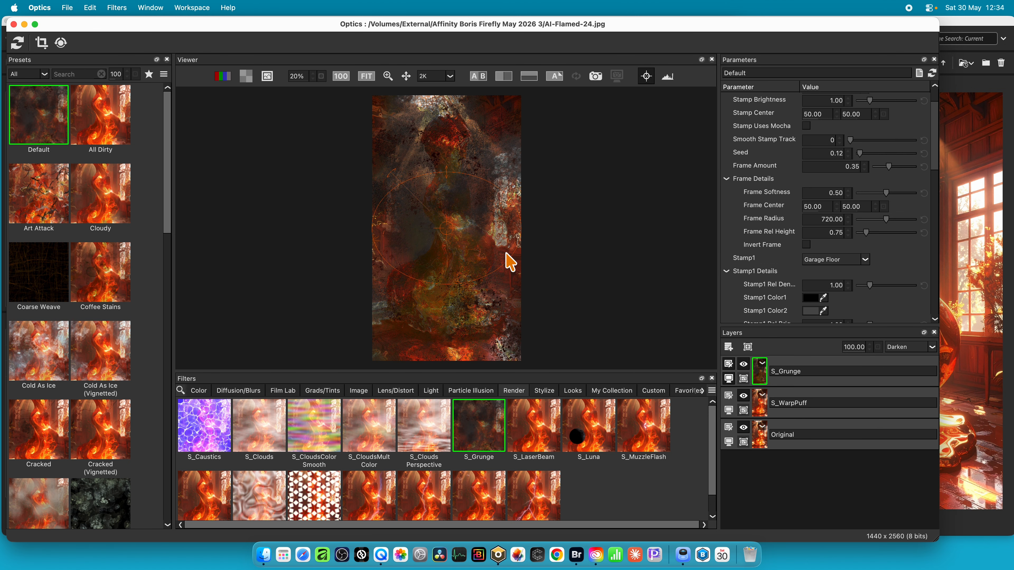
drag(482, 371, 446, 469)
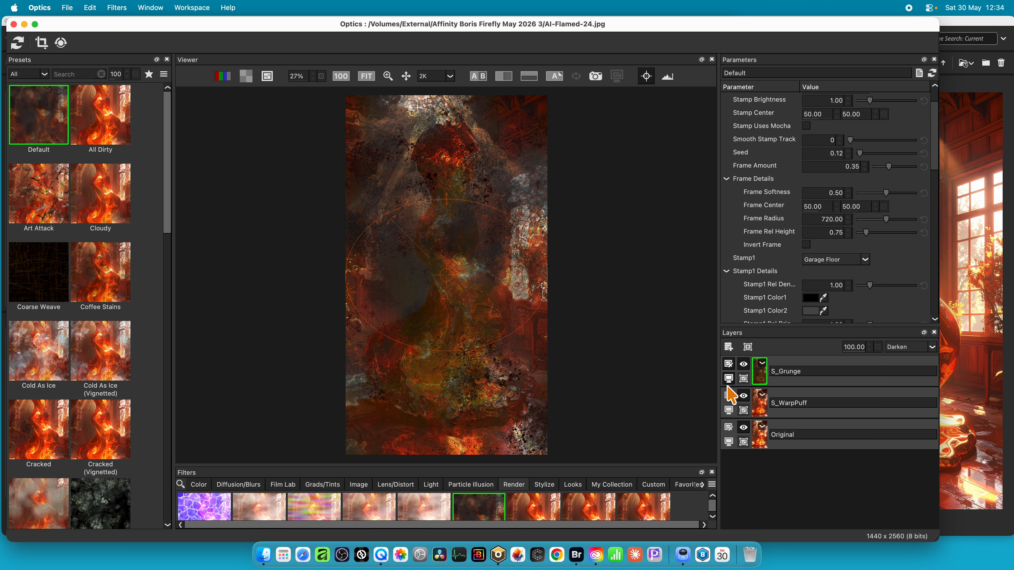
drag(870, 352, 835, 346)
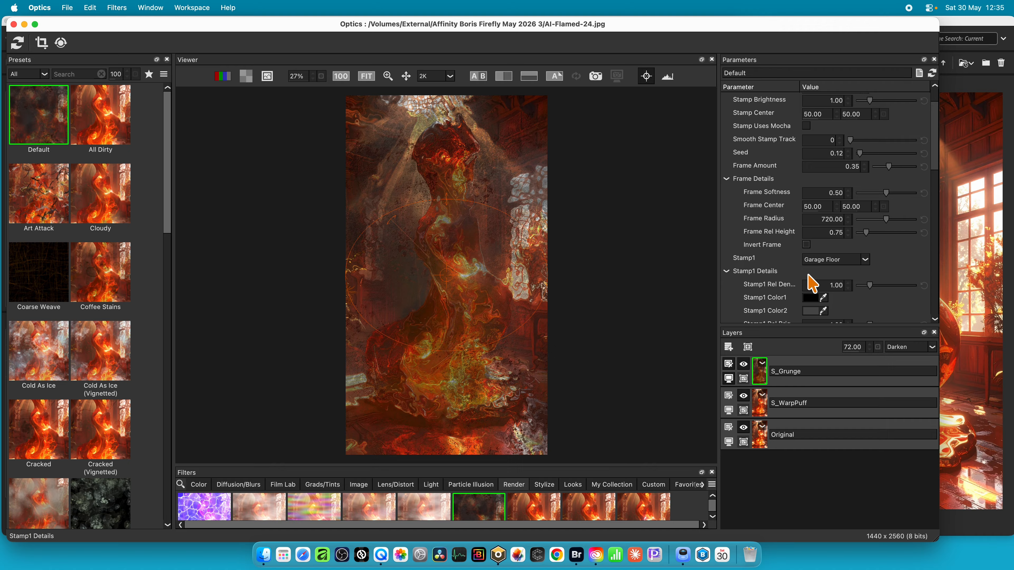
- Generate Stamp Brightness variations for the grunge, try the 0.50 one, and apply the one with a brightness of 1.08
scroll(771, 176, up, 3)
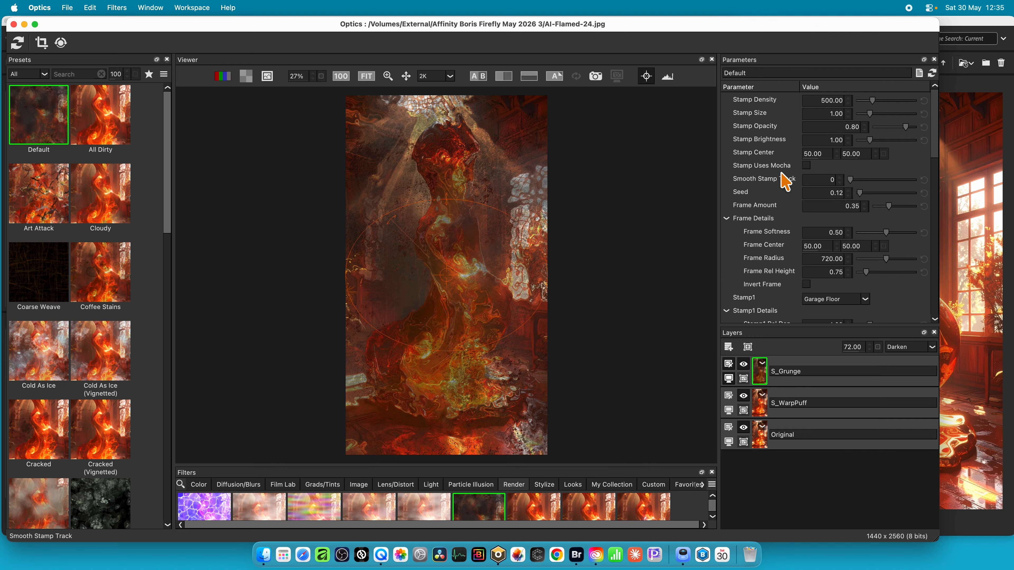
click(738, 142)
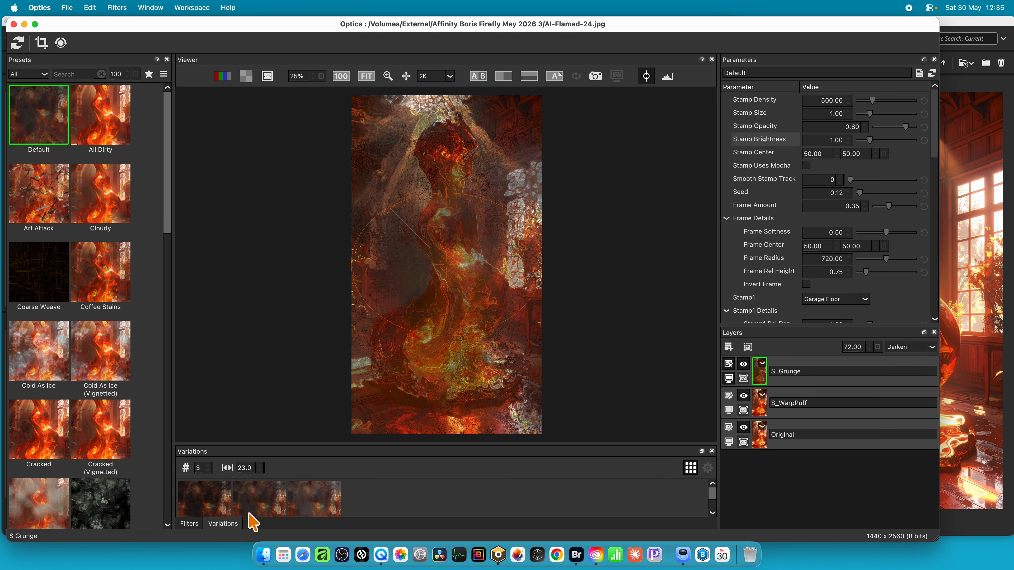
click(228, 504)
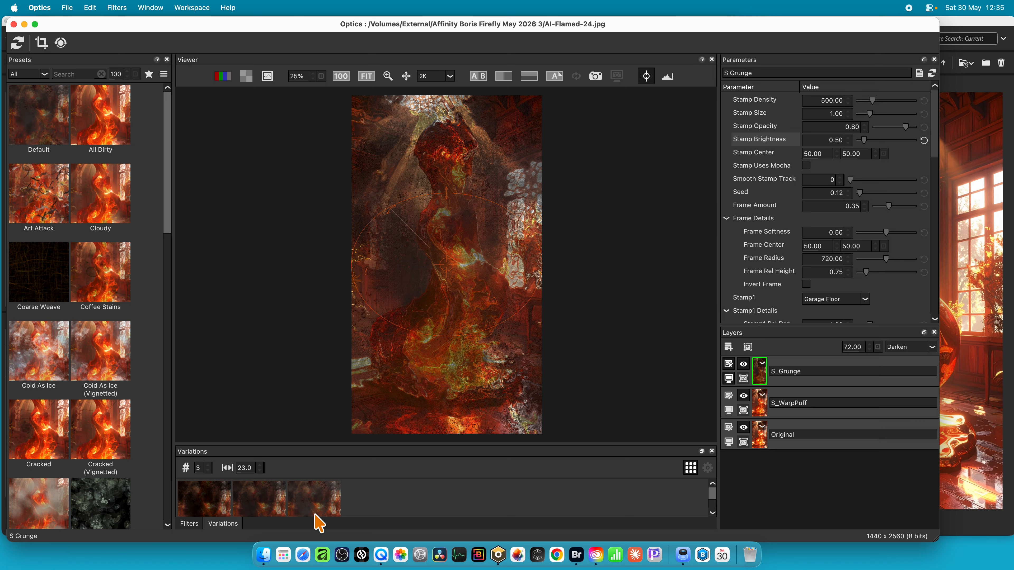
click(337, 514)
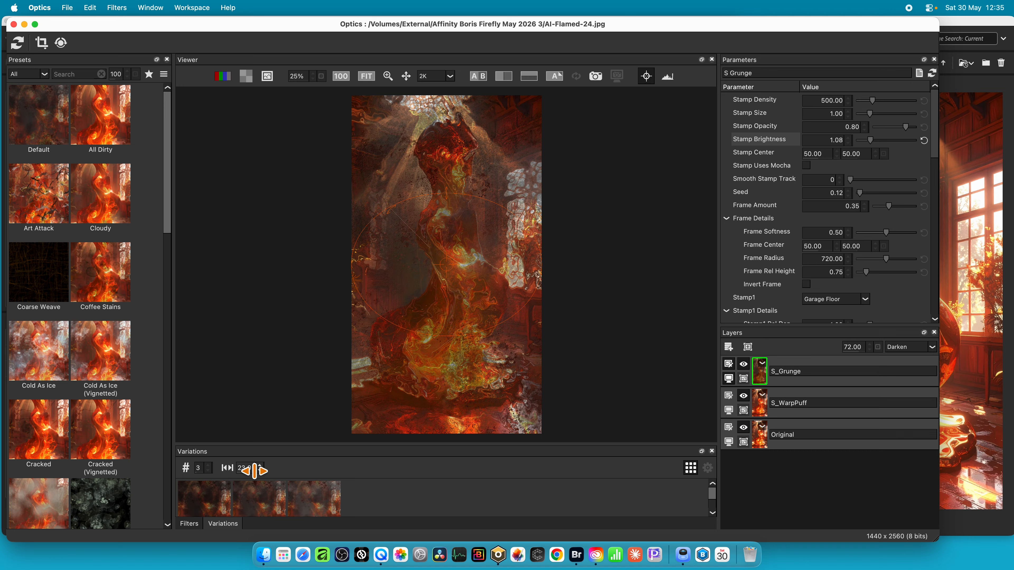
drag(231, 466, 285, 469)
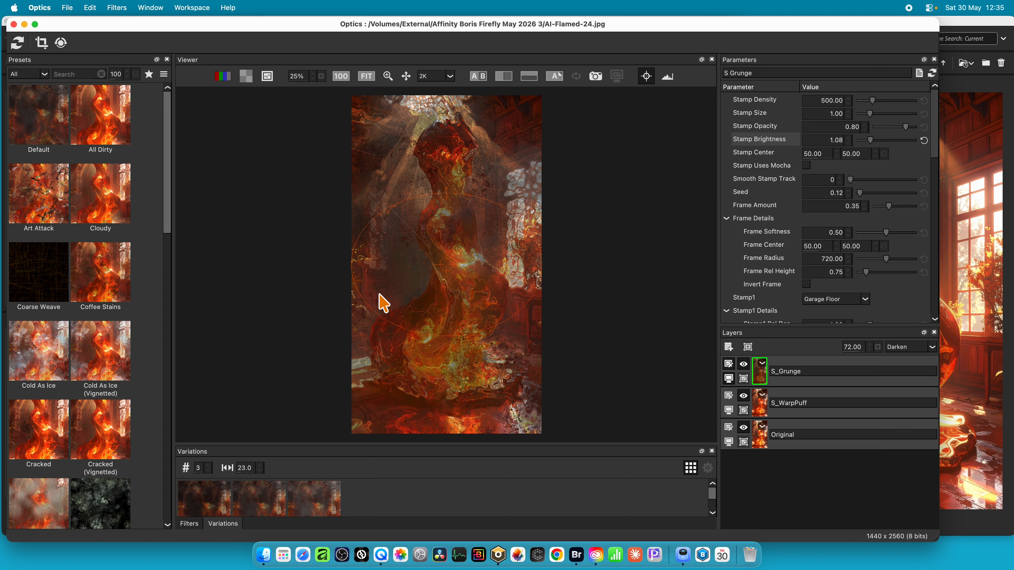